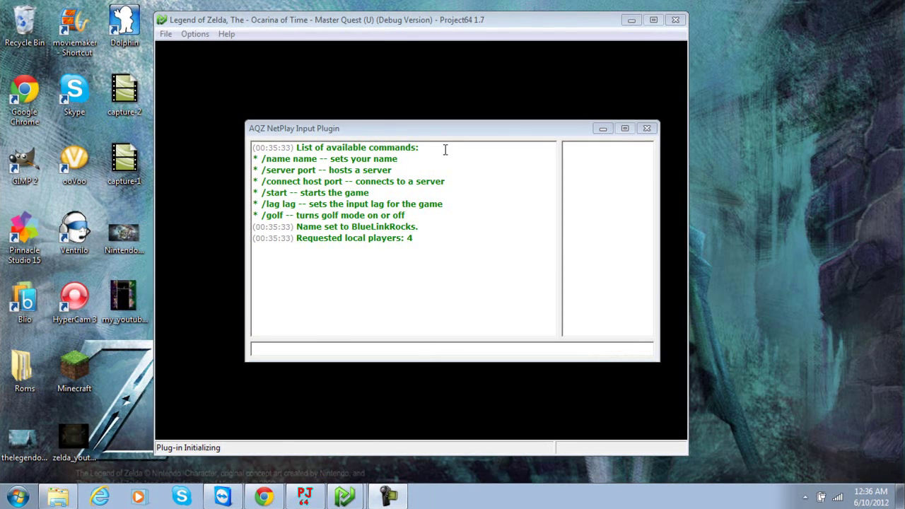
Host a NetPlay server on port 27999 and allow Project64 through the firewall on private networks.
left_click_drag(443, 128, 368, 133)
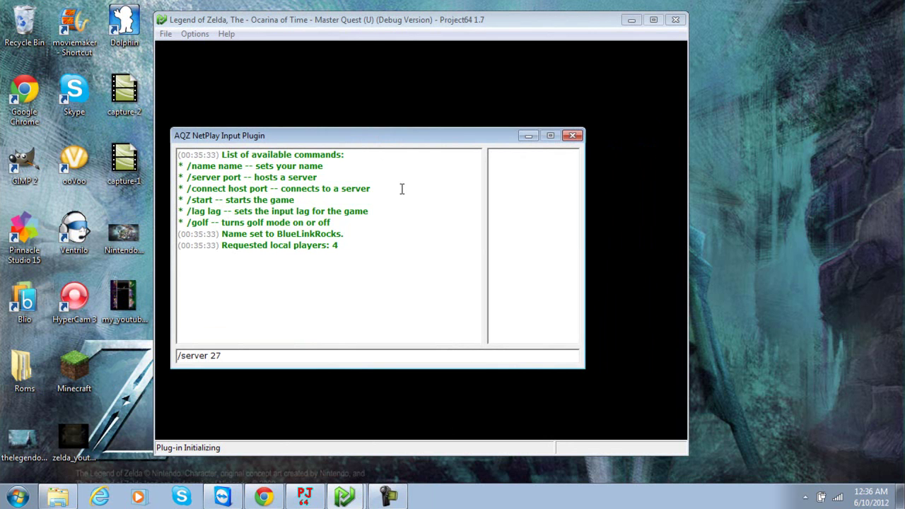
type("99")
key("Return")
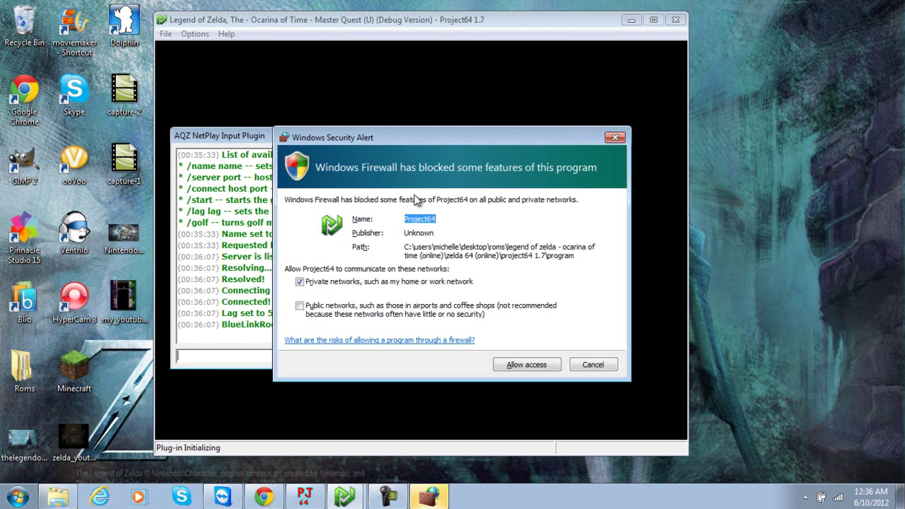
left_click(536, 365)
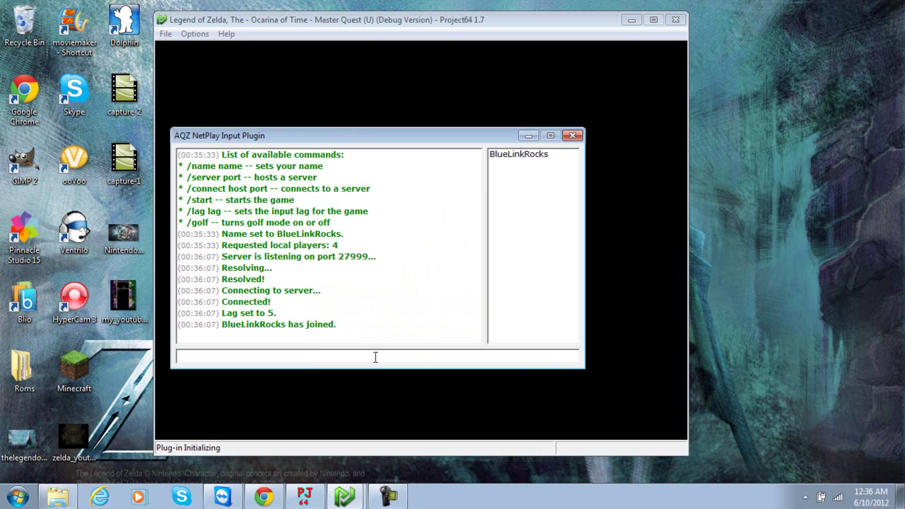
Start the hosted game with the /start command and minimize the AQZ NetPlay Input Plugin window.
type("/start")
key("Return")
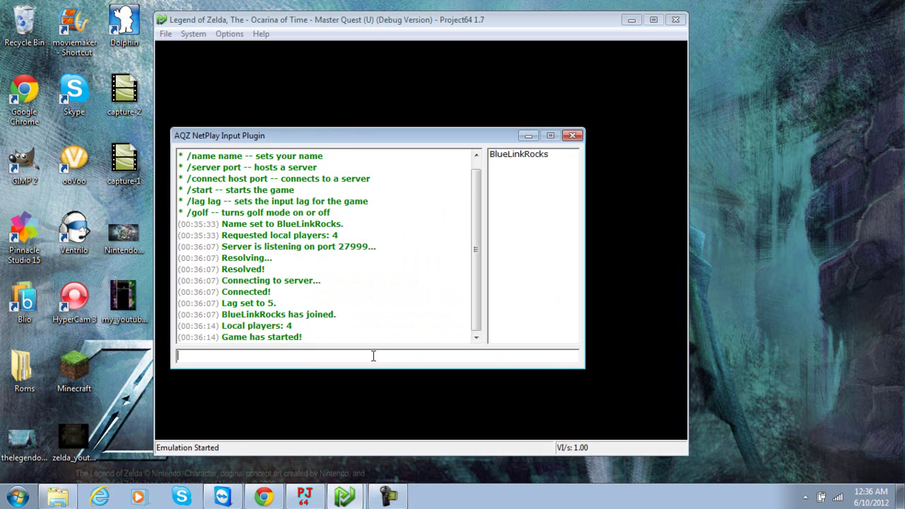
left_click(528, 136)
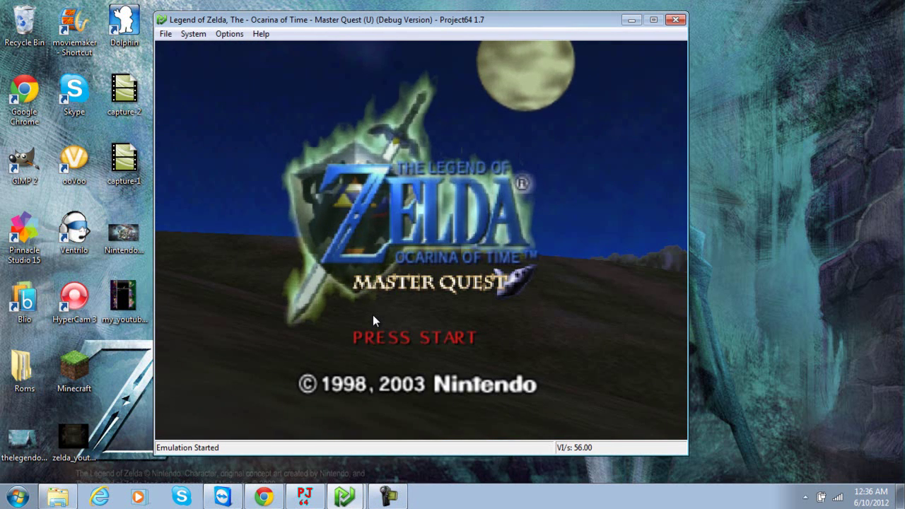
Pass the title screen and open the save in File 1, named 4 Links.
key("Return")
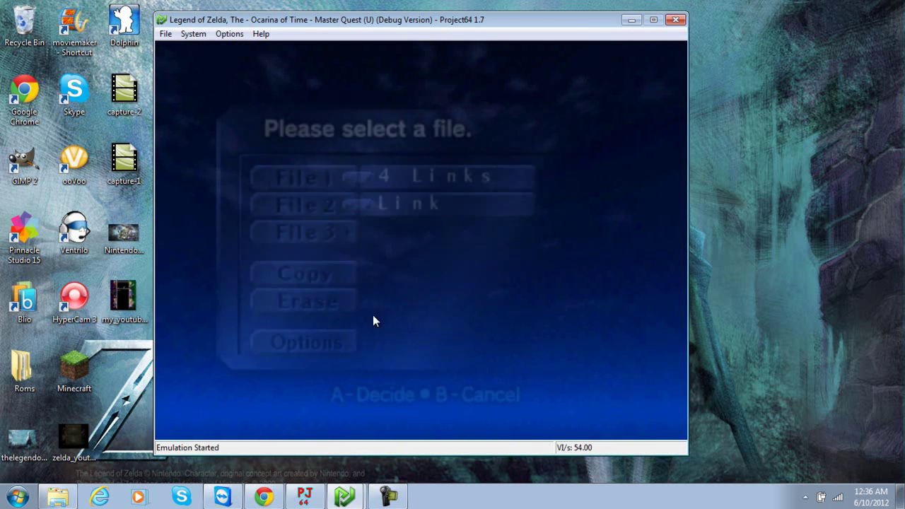
key("Return")
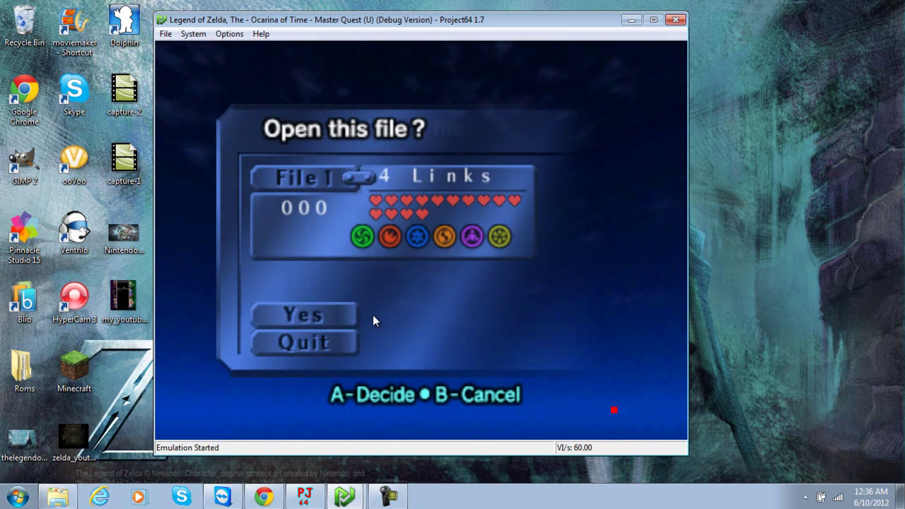
key("Return")
key("Return")
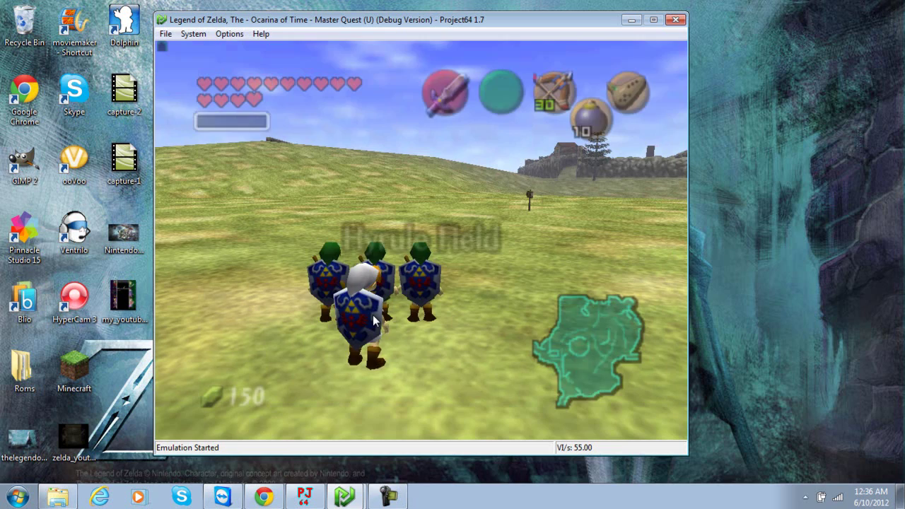
Move the Link characters around Hyrule Field to try out the controls.
key("Left")
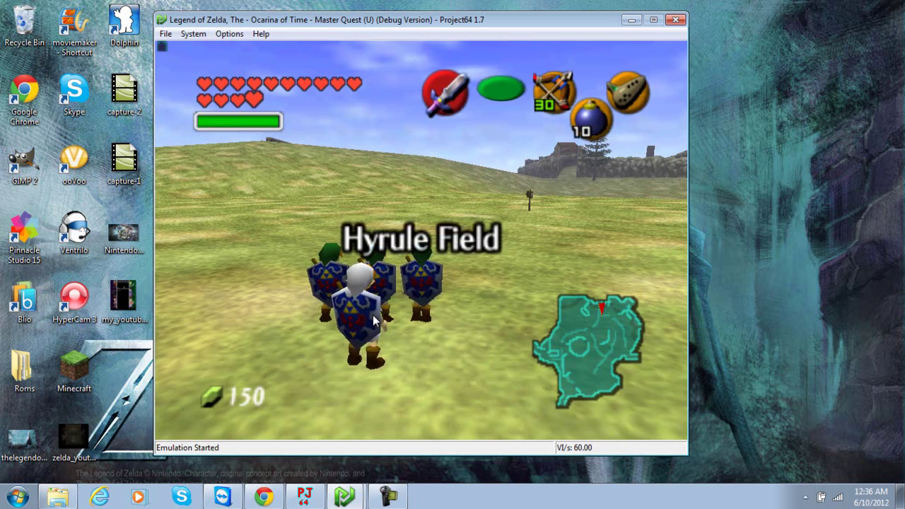
key("Left")
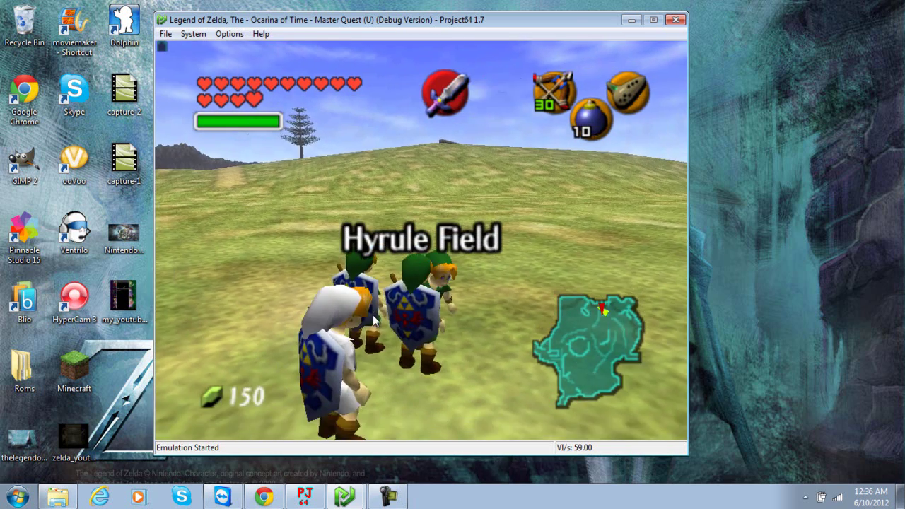
key("Down")
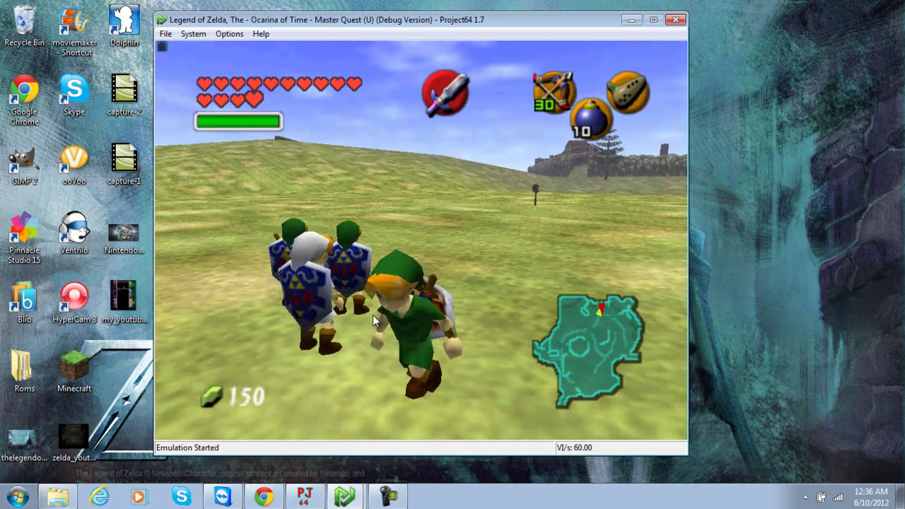
key("Right")
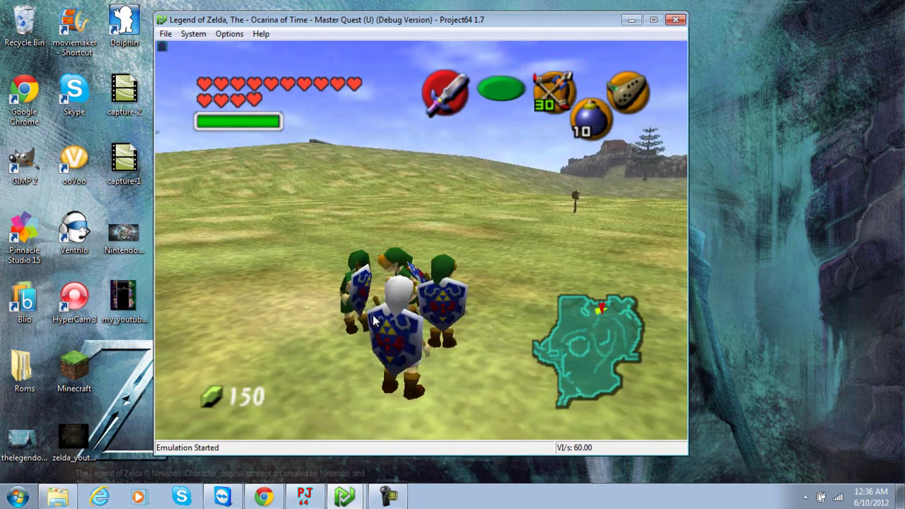
key("Up")
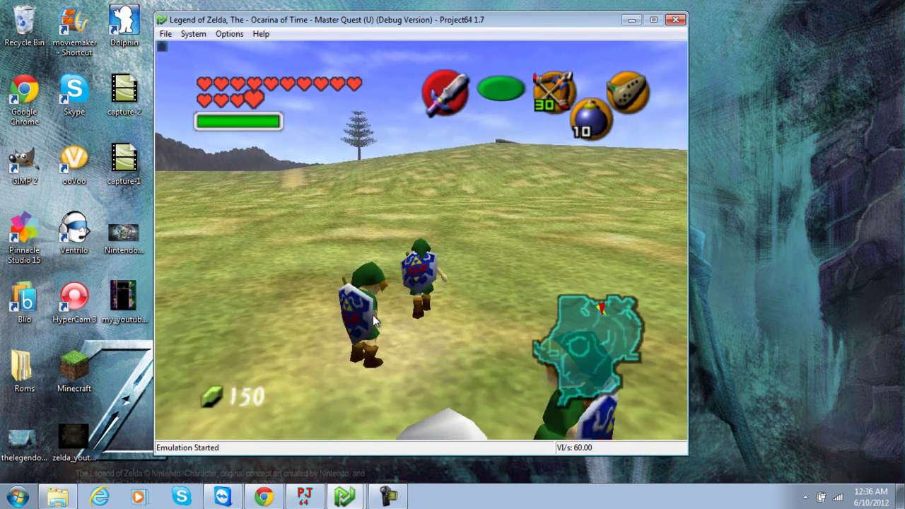
Try the game in full screen and return it to windowed view.
key("alt+Return")
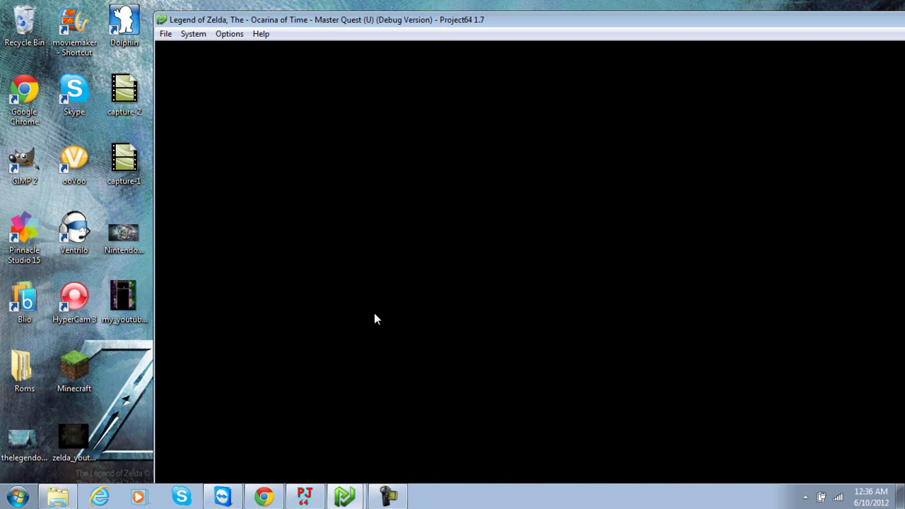
key("alt+Return")
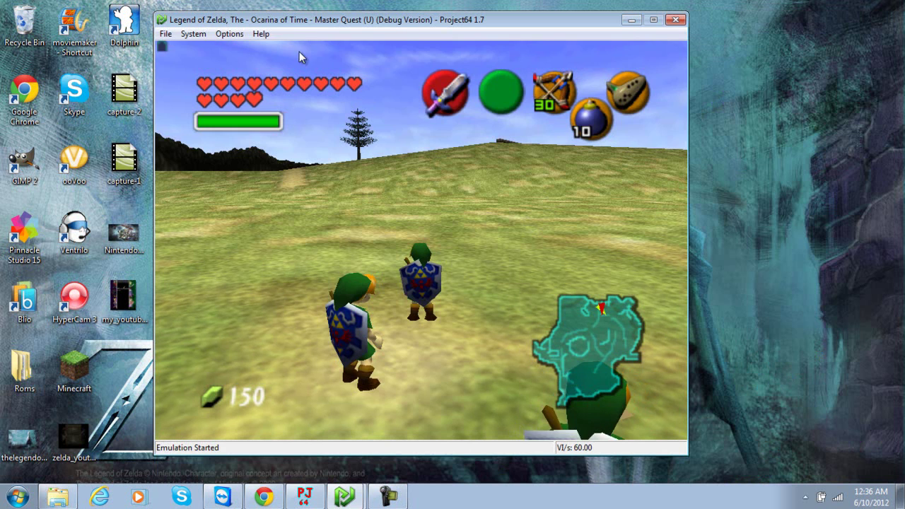
Close the emulator window running the Ocarina of Time game.
left_click(164, 35)
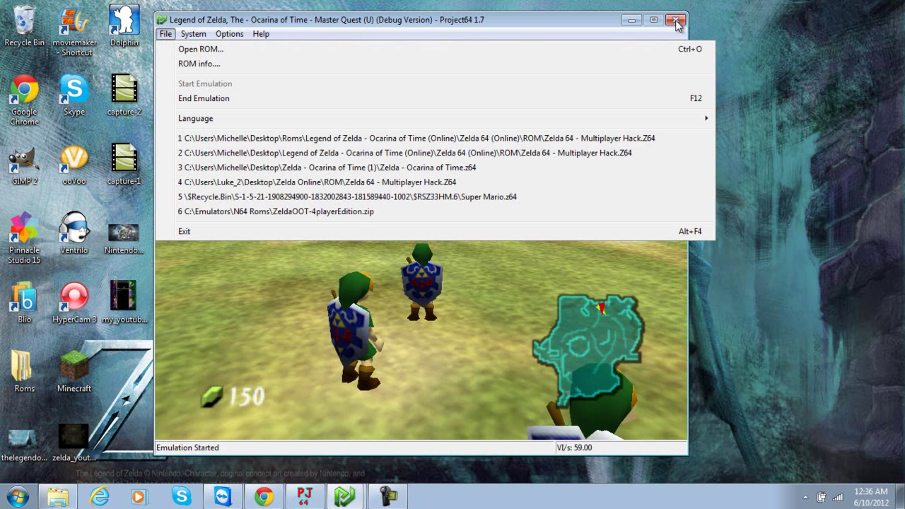
left_click(635, 294)
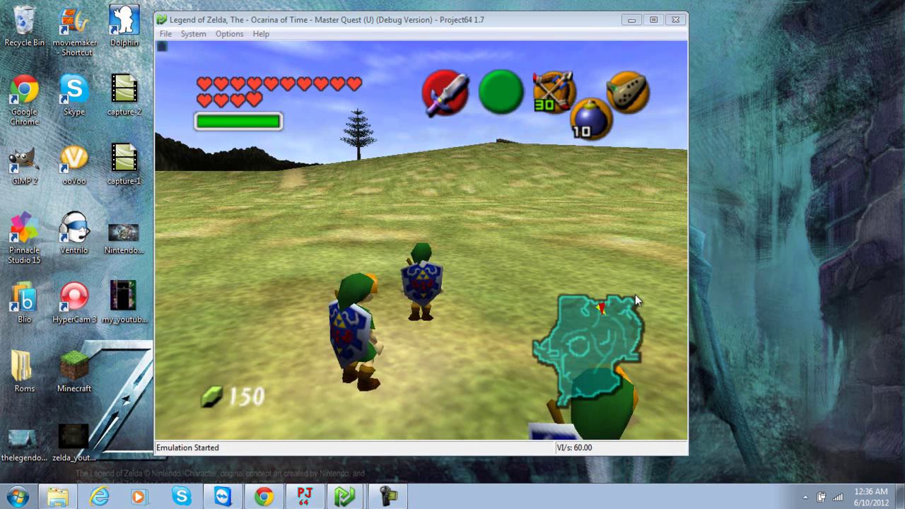
left_click(670, 17)
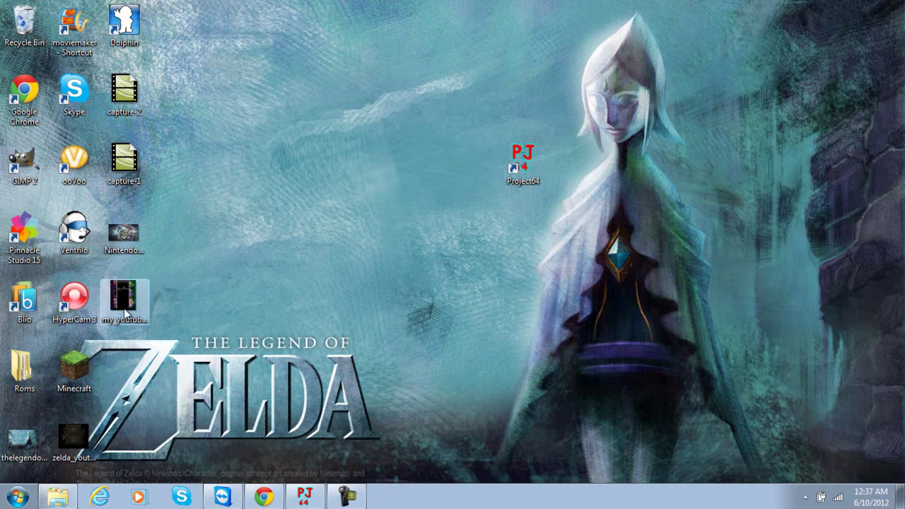
From the desktop Roms folder, open Legend of Zelda - Ocarina of Time (Online), Zelda 64 (Online), and its Project64 1.7 folder.
double_click(22, 366)
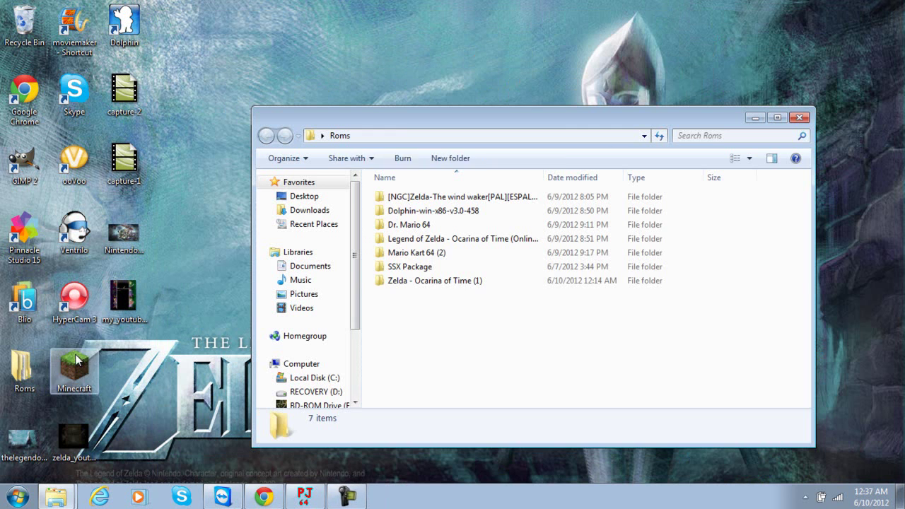
double_click(477, 282)
left_click(267, 135)
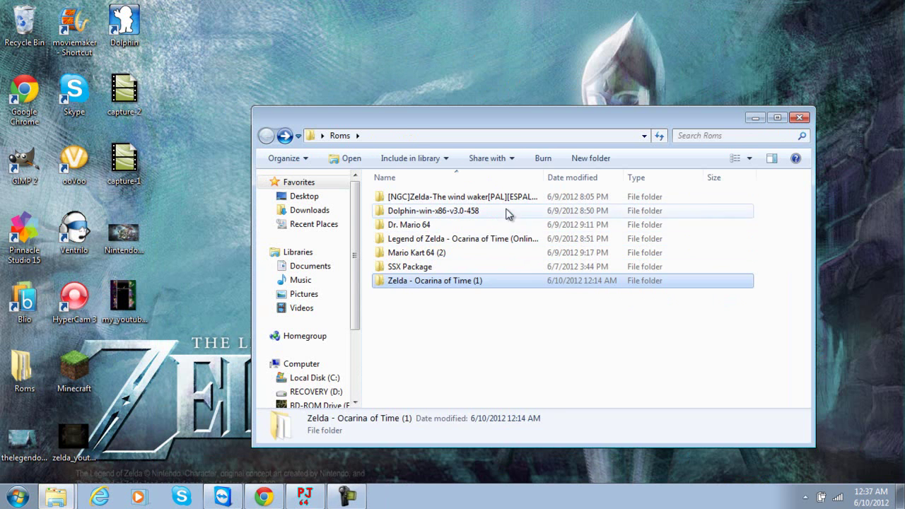
double_click(453, 238)
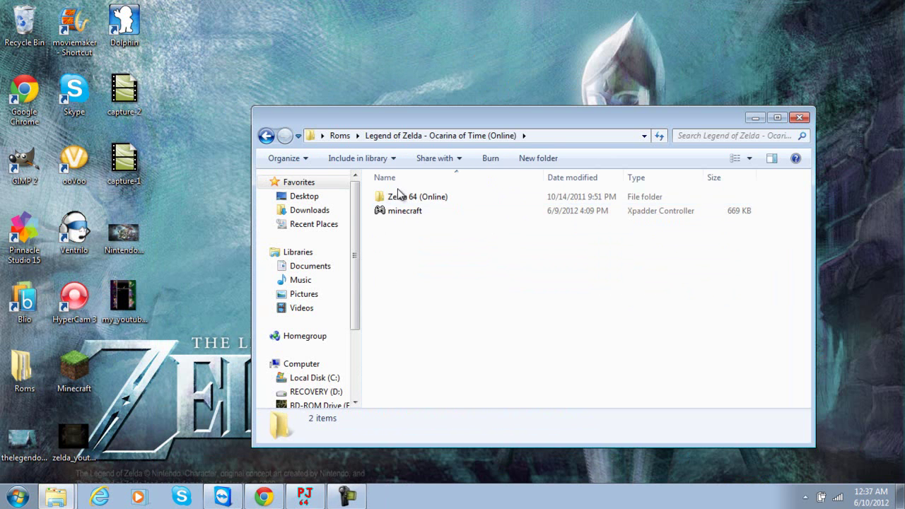
double_click(446, 198)
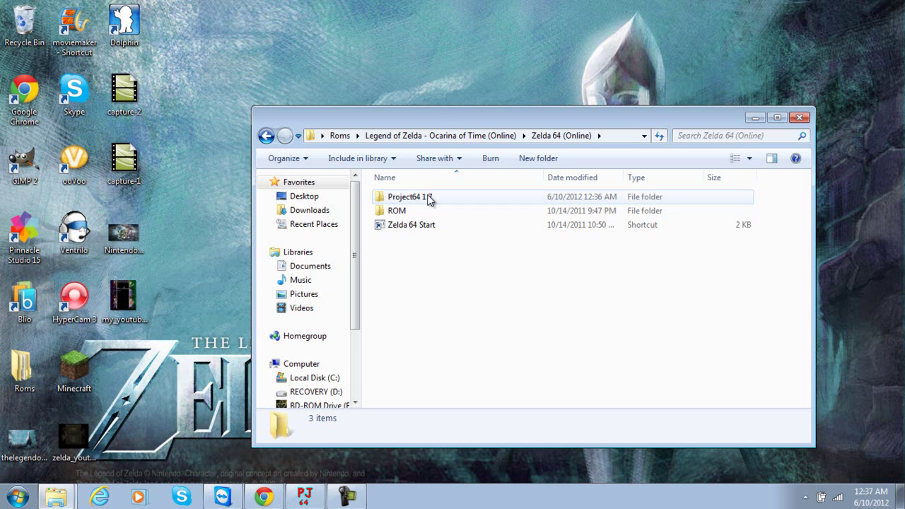
double_click(430, 196)
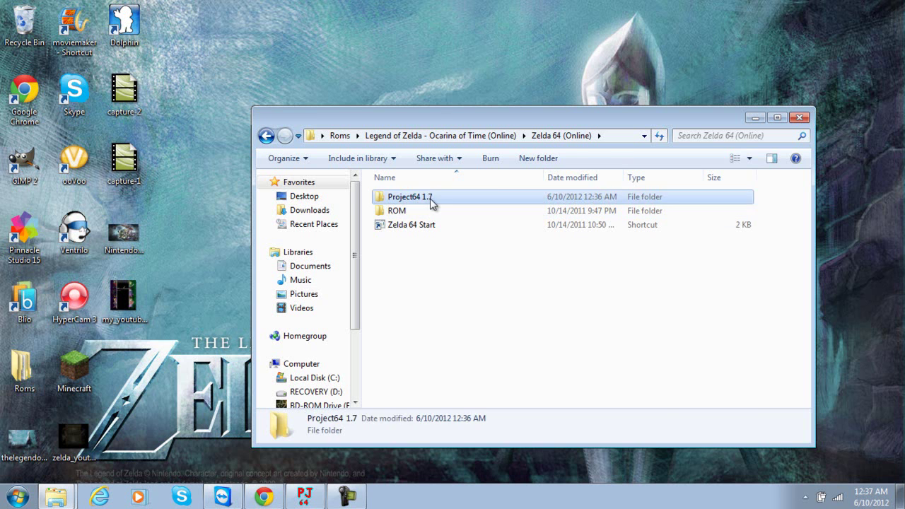
Launch Program Start from the Project64 1.7 folder and restore its window from maximized size.
left_click(306, 495)
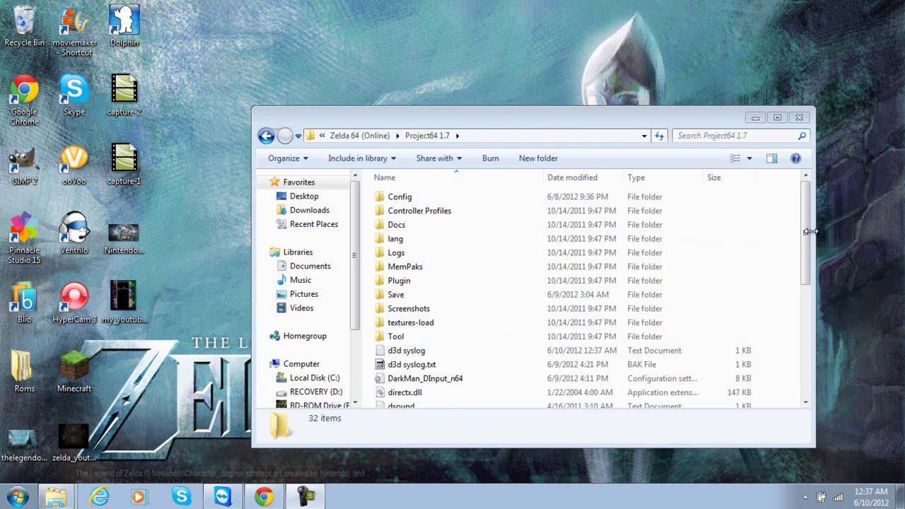
left_click_drag(808, 229, 797, 347)
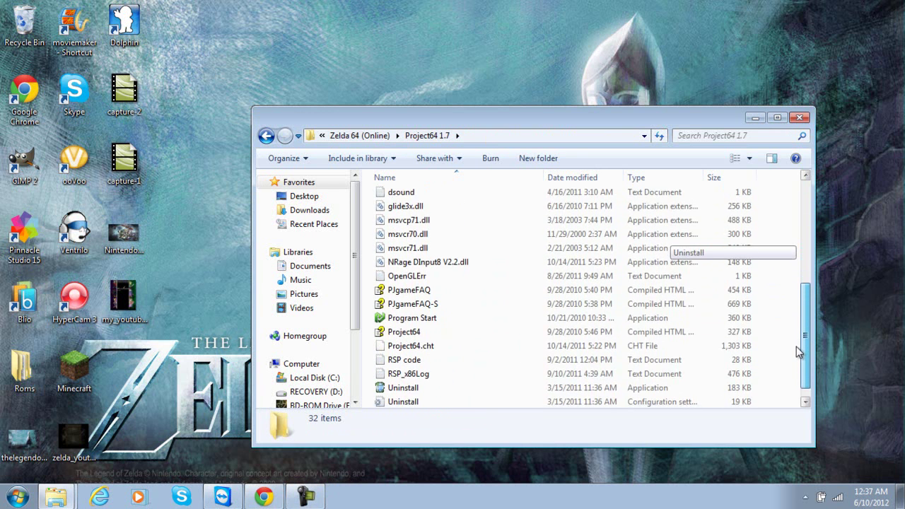
double_click(542, 318)
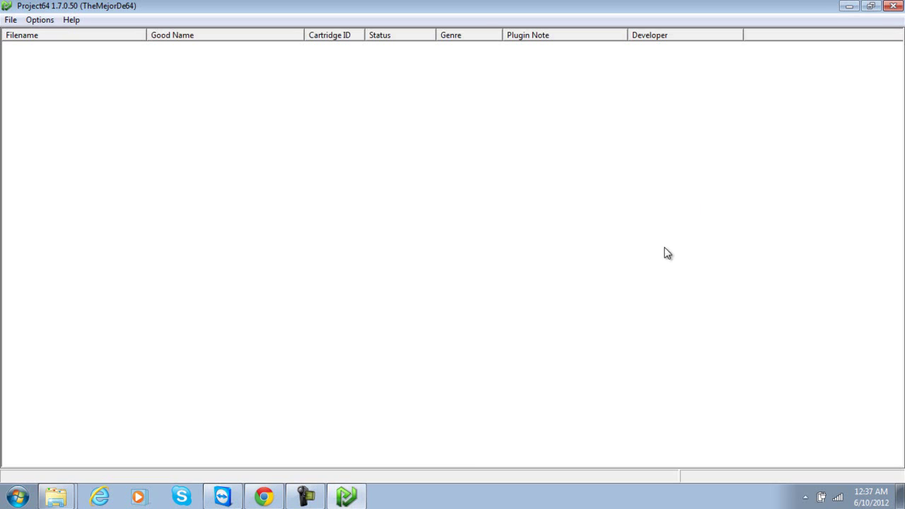
left_click(871, 6)
Open the ROM Zelda 64 - Multiplayer Hack.Z64 from the ROM folder inside Zelda 64 (Online).
left_click(62, 76)
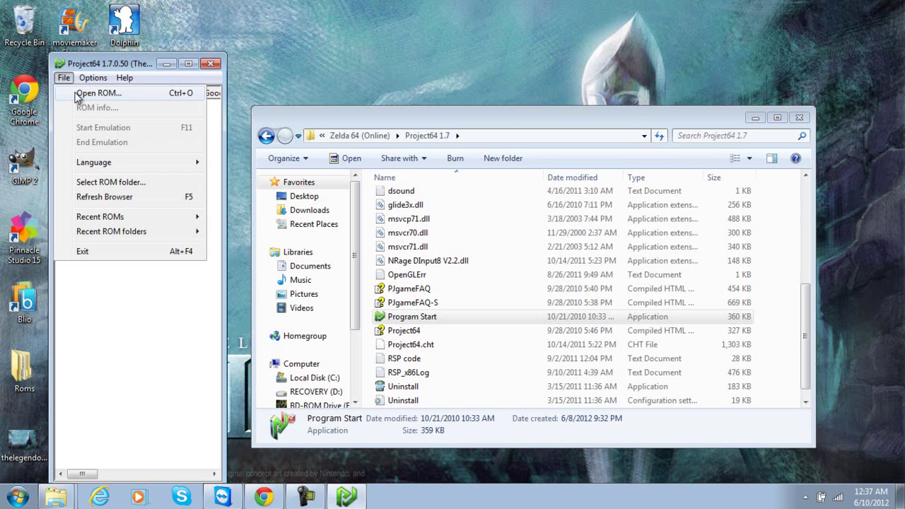
left_click(78, 91)
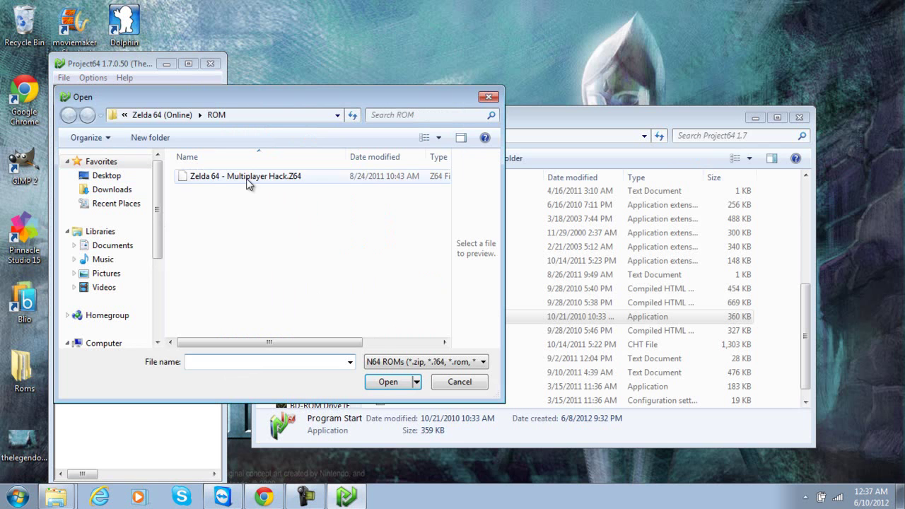
left_click(161, 115)
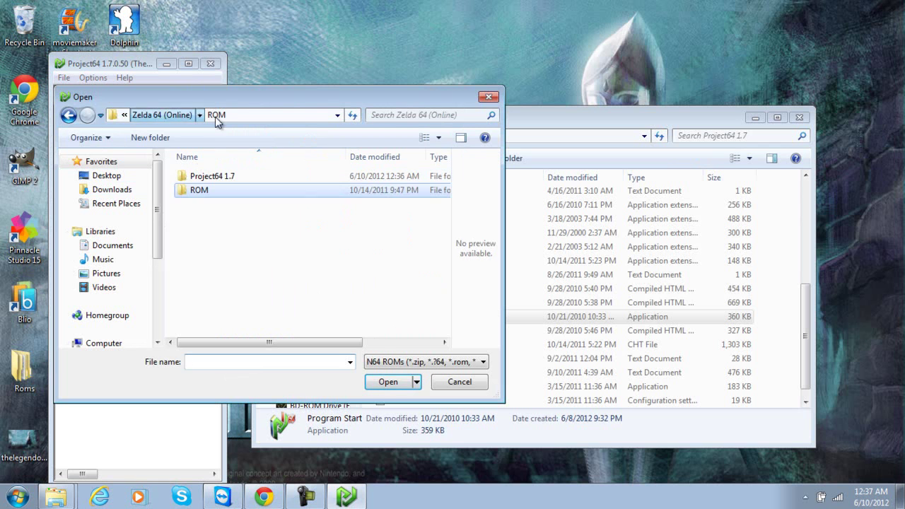
double_click(218, 186)
left_click(222, 177)
left_click(380, 386)
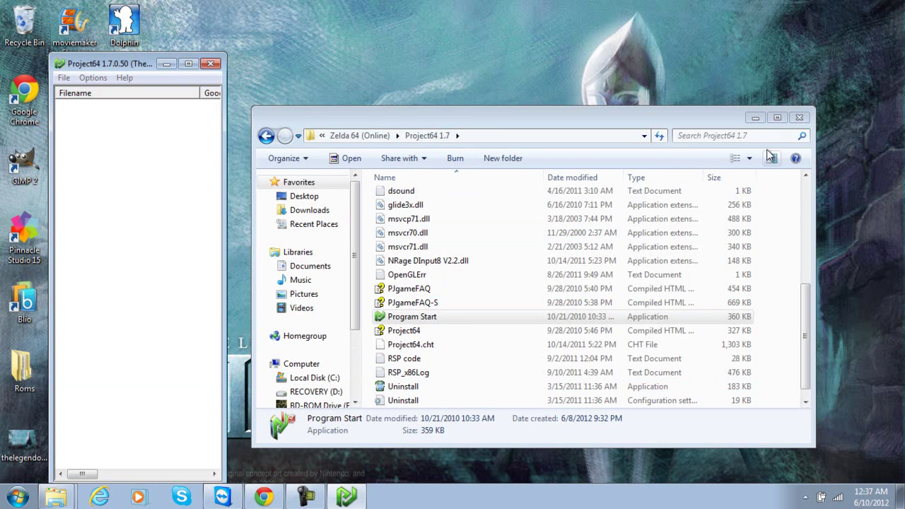
Close the Project64 1.7 folder window and minimize the NetPlay plugin and emulator windows.
left_click(799, 117)
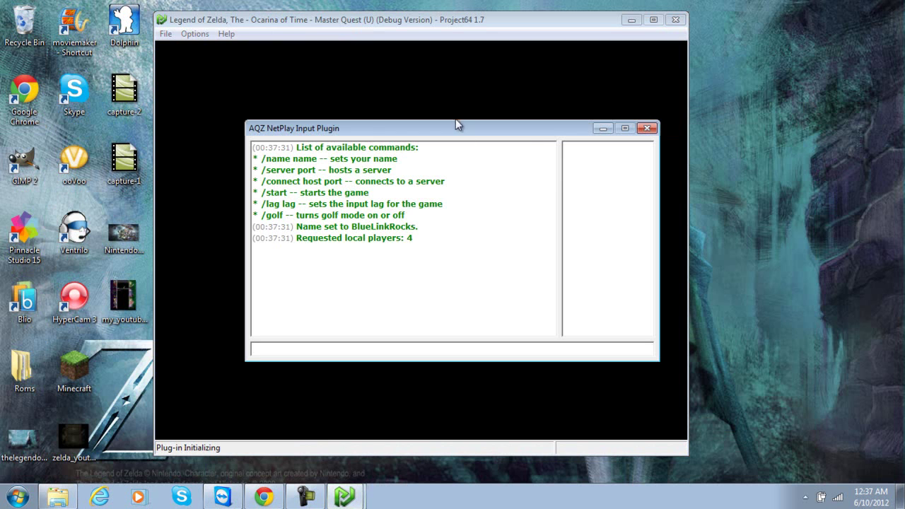
left_click_drag(379, 134, 347, 113)
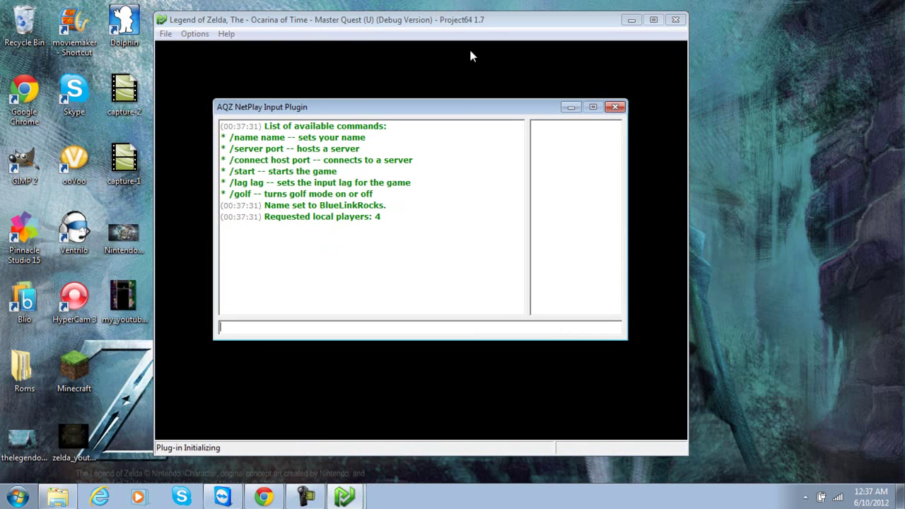
left_click(571, 107)
left_click(632, 20)
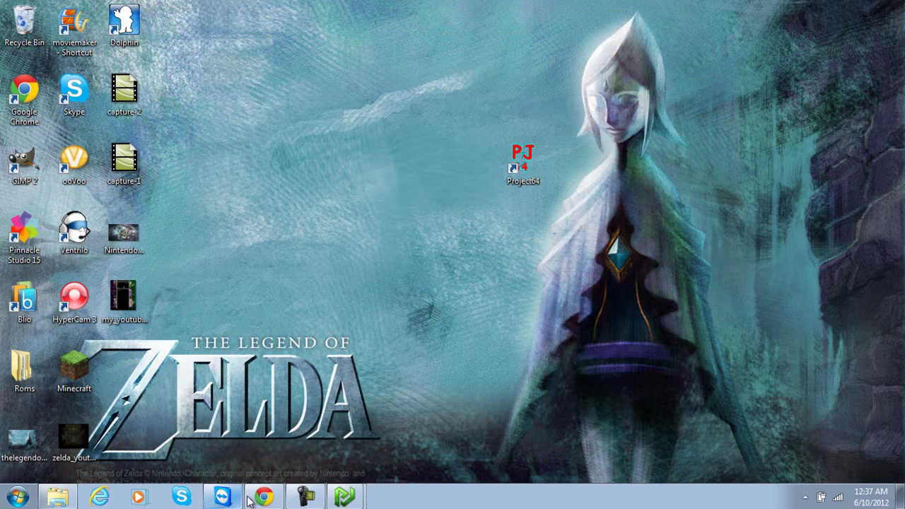
Open a Command Prompt window and run ipconfig.
left_click(264, 498)
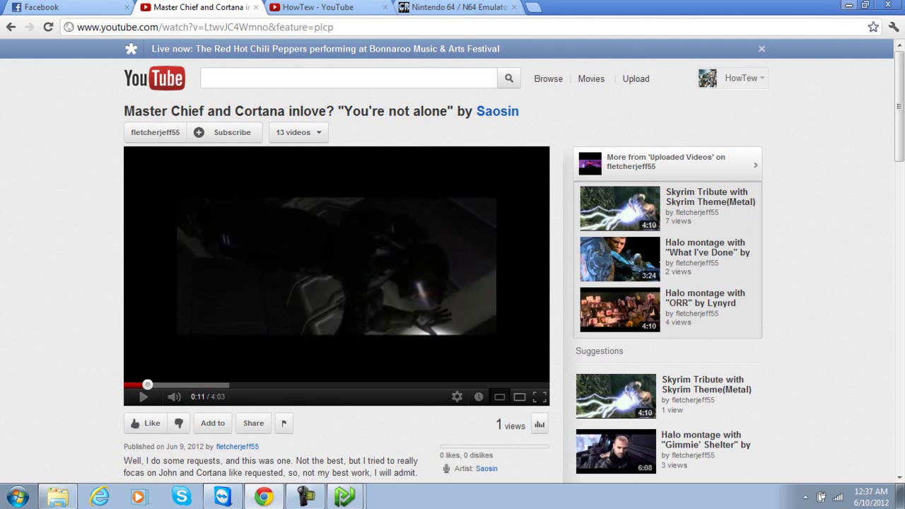
left_click(264, 497)
left_click(18, 498)
type("cmd")
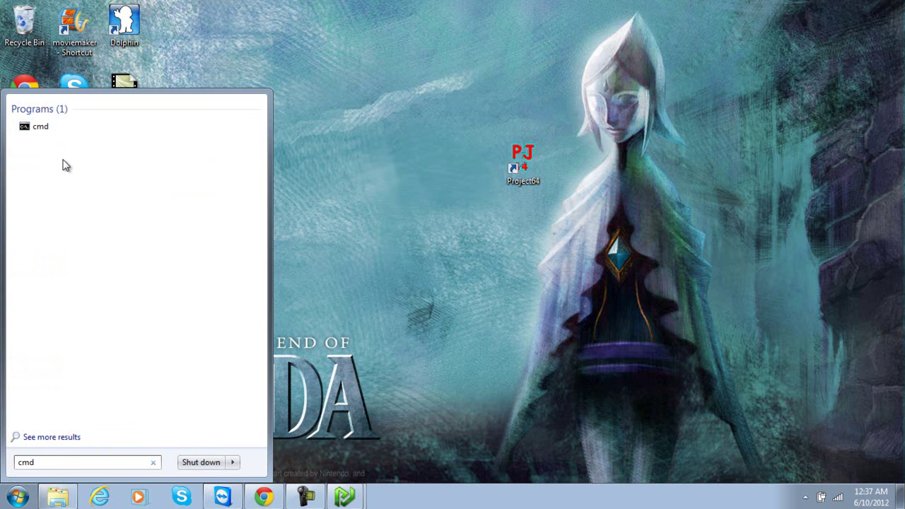
left_click(54, 128)
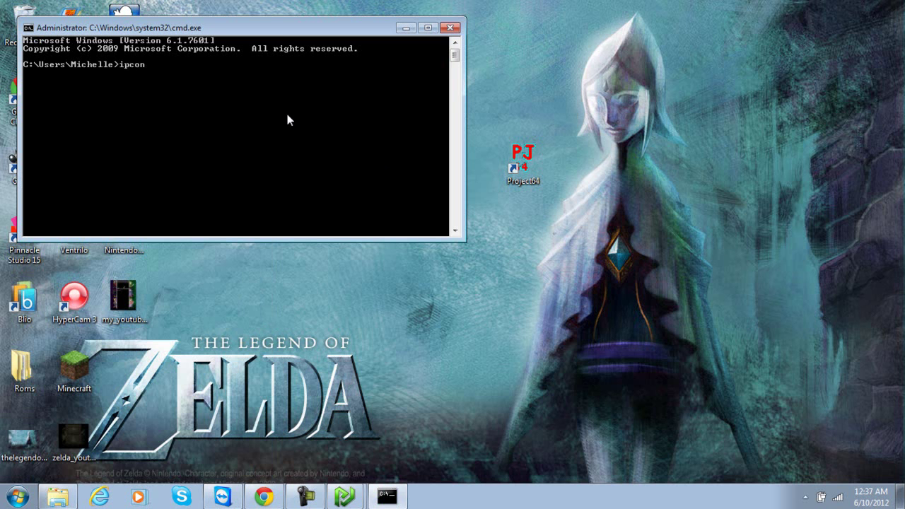
type("ipconfig")
key("Return")
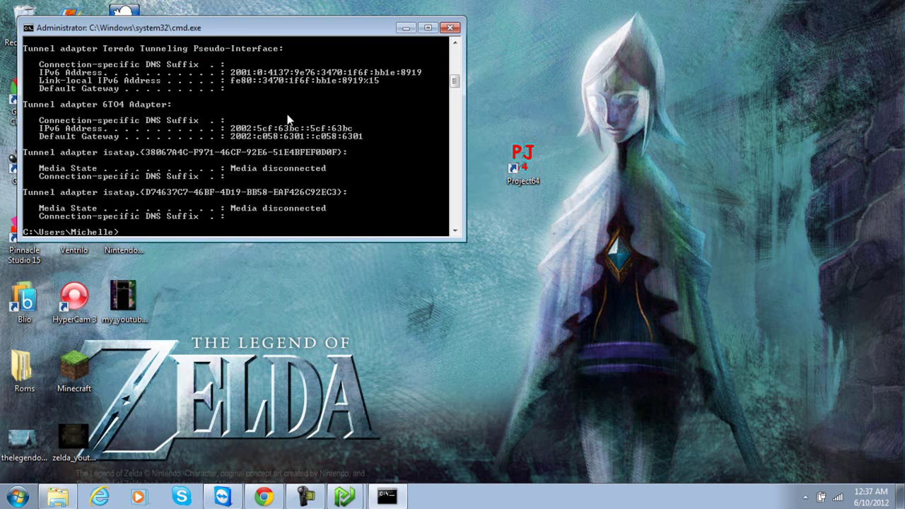
Read the wireless adapter's default gateway and IPv4 address in the ipconfig output, and close Command Prompt.
scroll(284, 113, "up", 6)
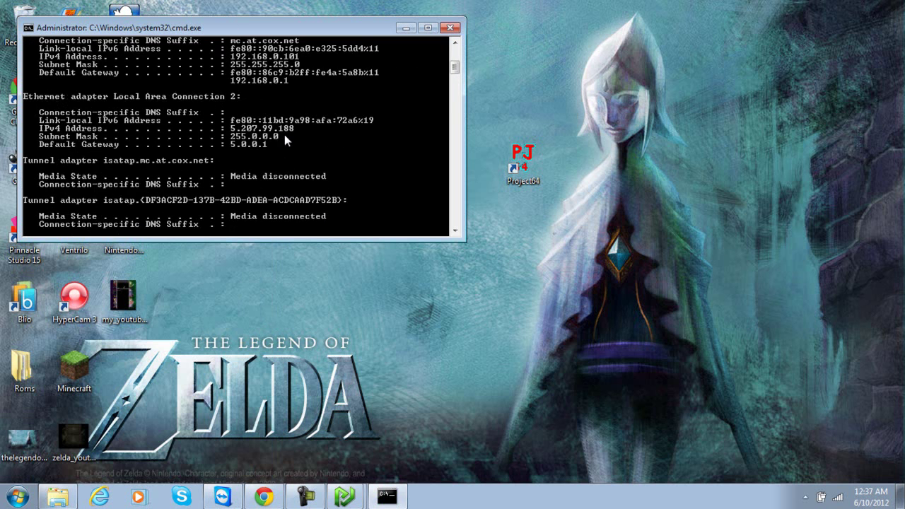
scroll(260, 147, "up", 1)
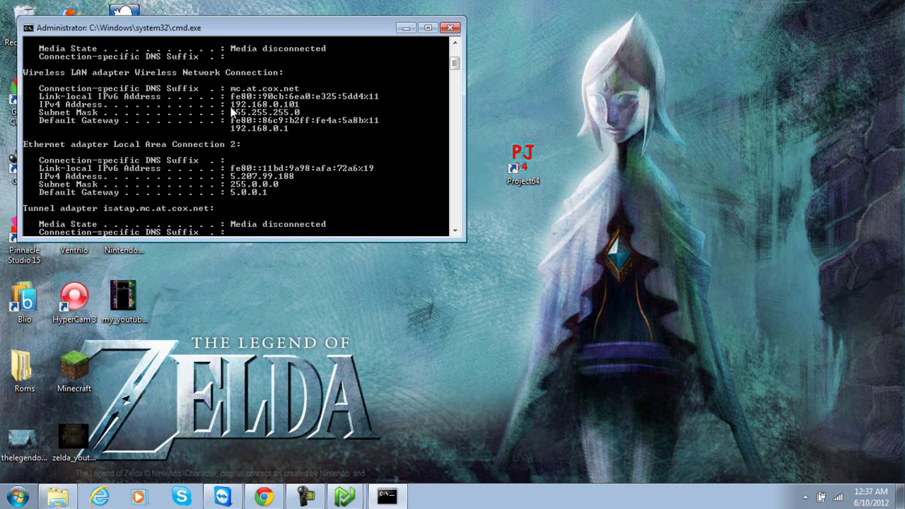
left_click(450, 28)
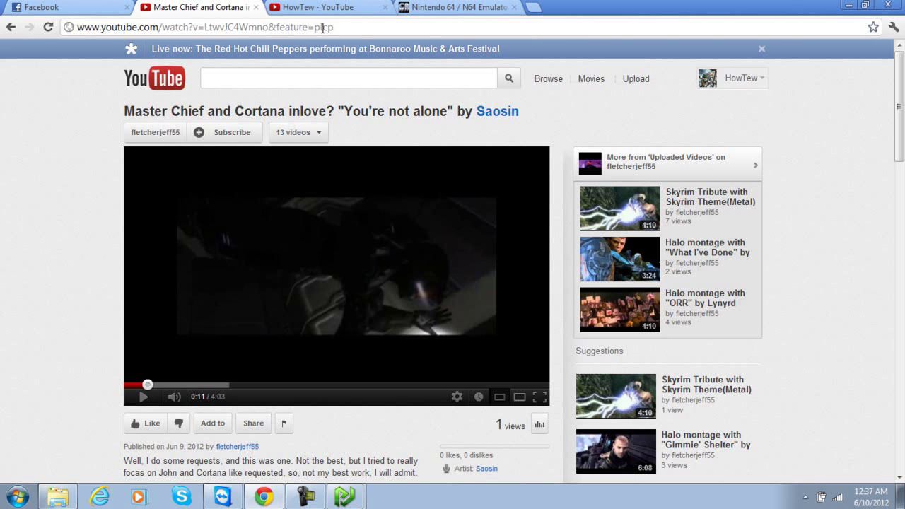
Switch to Chrome, log in to the D-Link router at 192.168.0.1 with the router password, and open the Advanced Virtual Server settings.
left_click(324, 29)
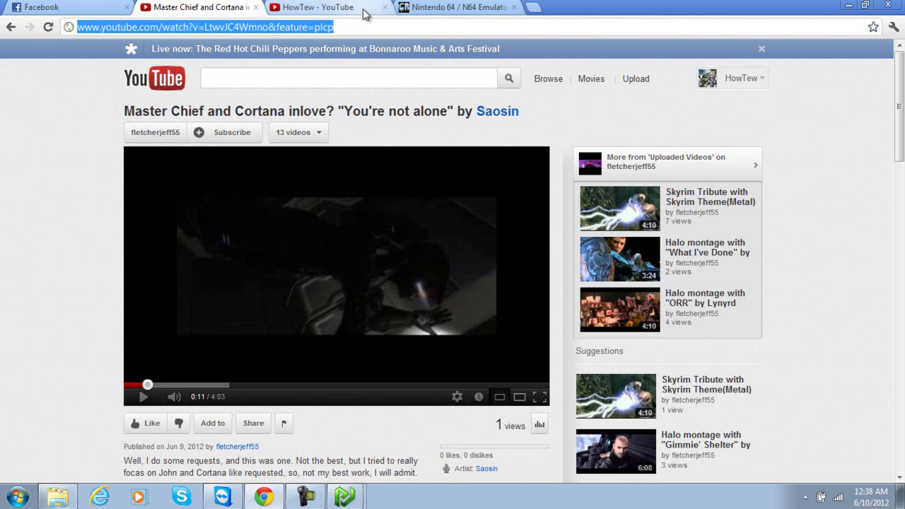
type("192.168.0.1")
key("Return")
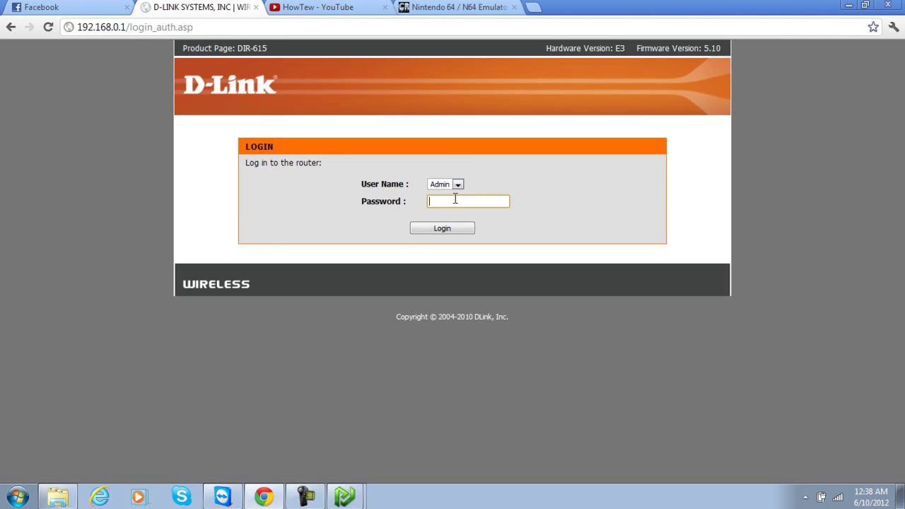
key("Return")
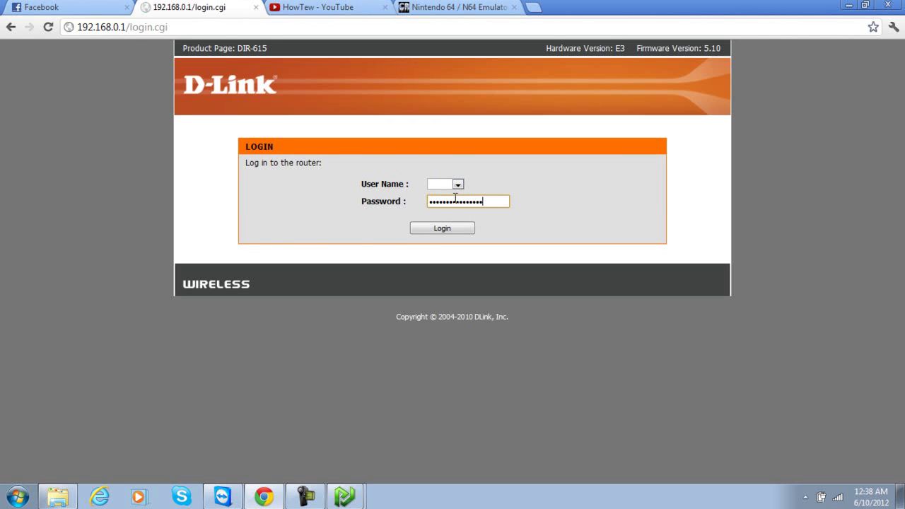
left_click(229, 164)
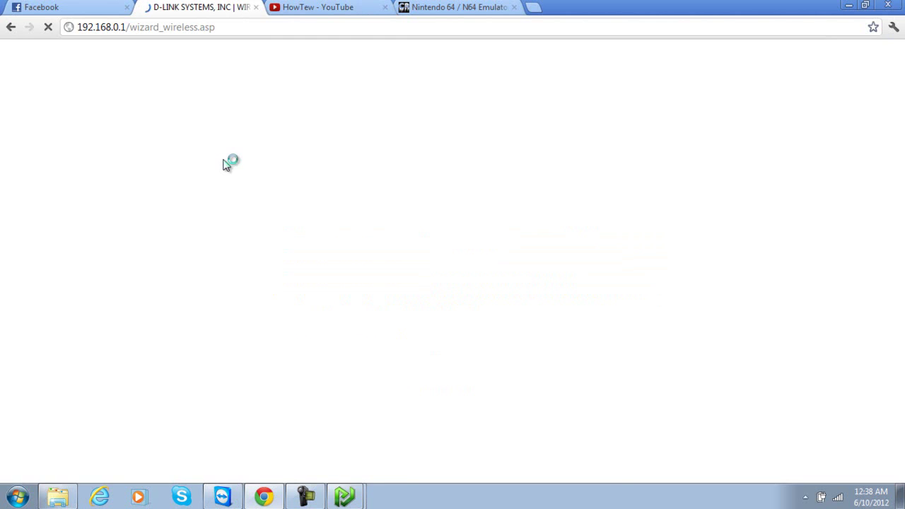
left_click(404, 131)
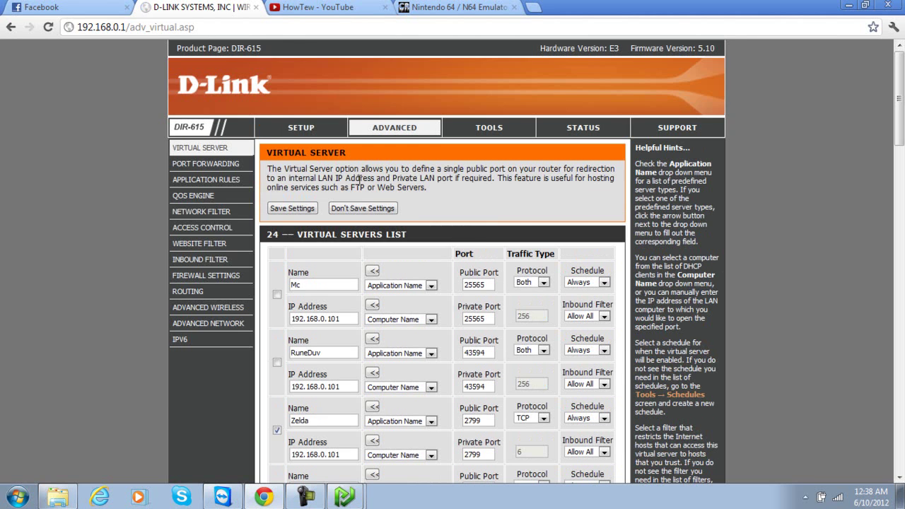
Set both the public and private ports of the Zelda virtual server entry to 27999 and select its IP address.
scroll(297, 214, "down", 2)
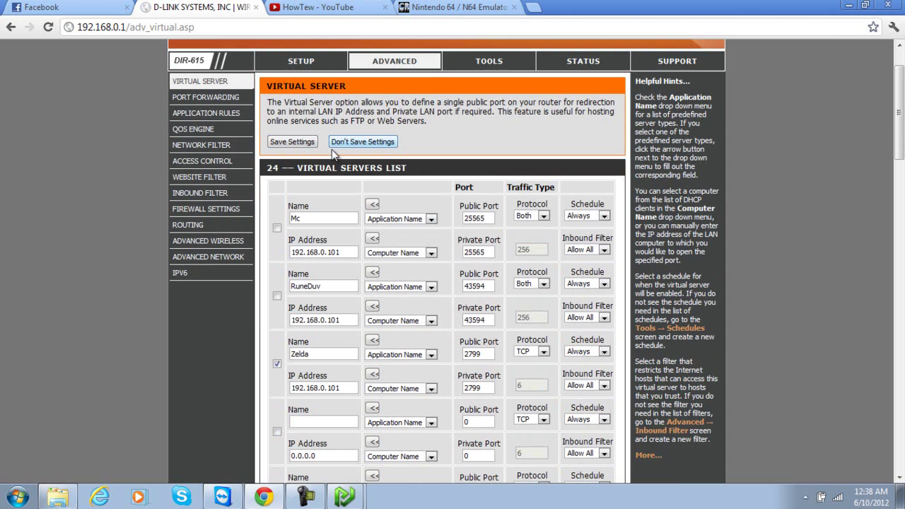
scroll(315, 226, "down", 1)
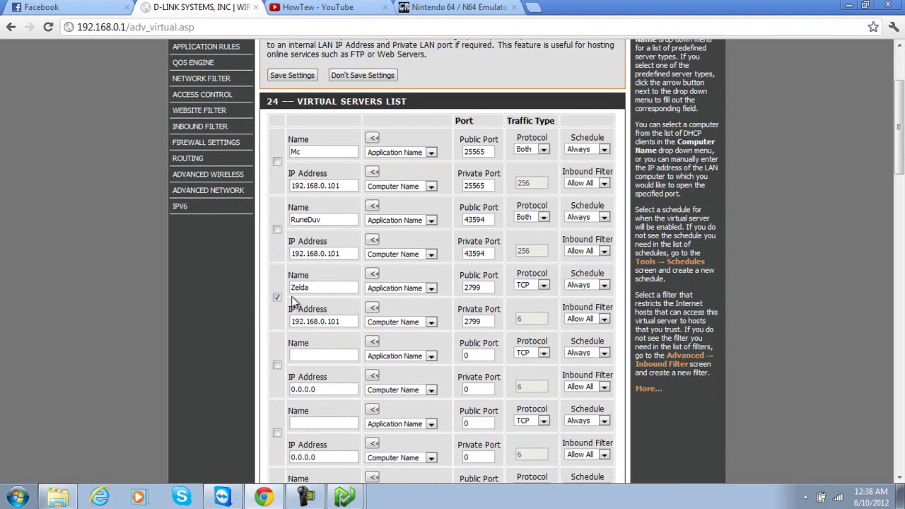
scroll(240, 278, "down", 1)
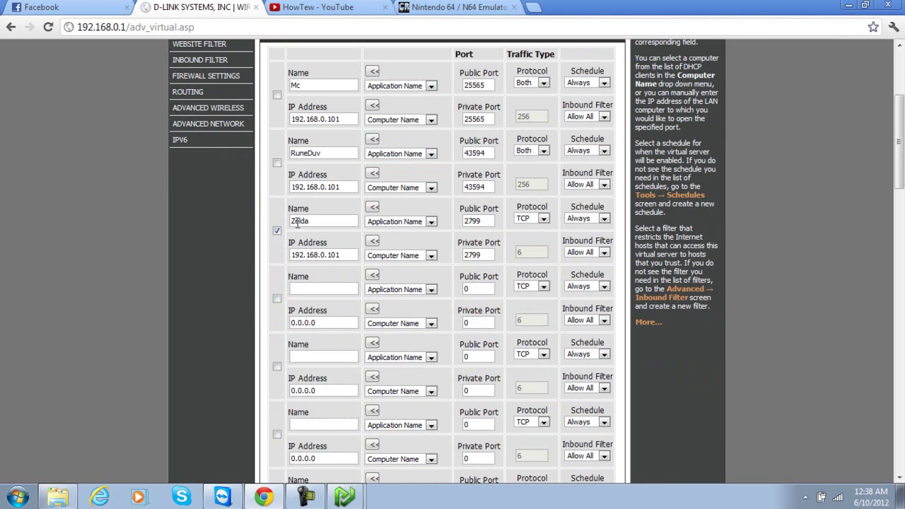
left_click(487, 221)
left_click(489, 255)
left_click_drag(355, 255, 276, 263)
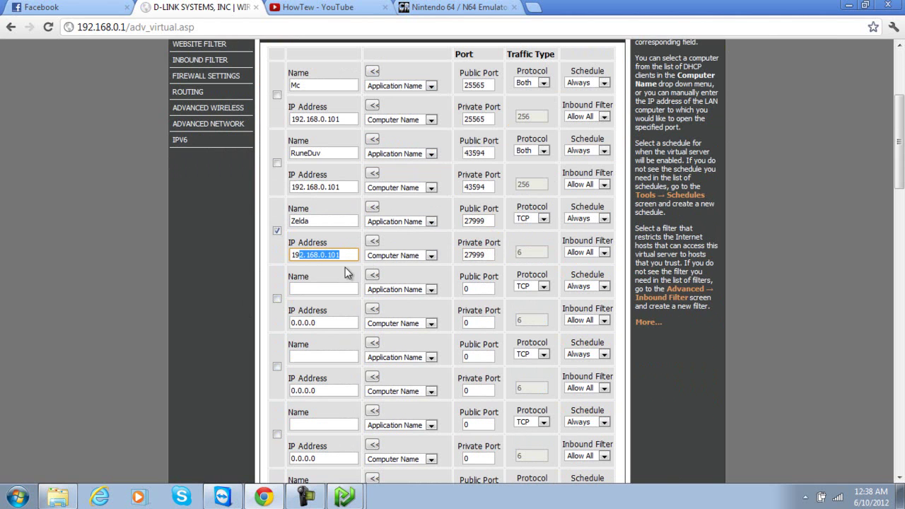
Run ipconfig in a new Command Prompt window to check the wireless adapter's IPv4 address, and close it.
left_click(17, 497)
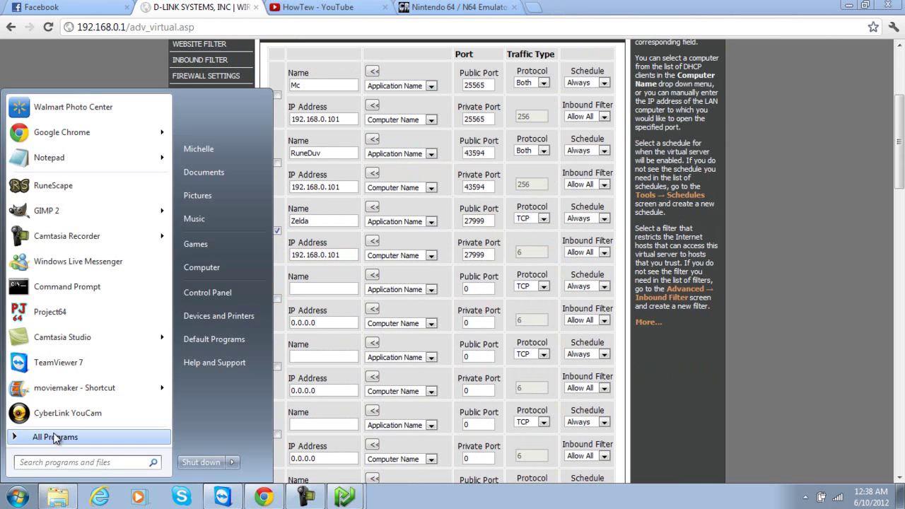
type("ip")
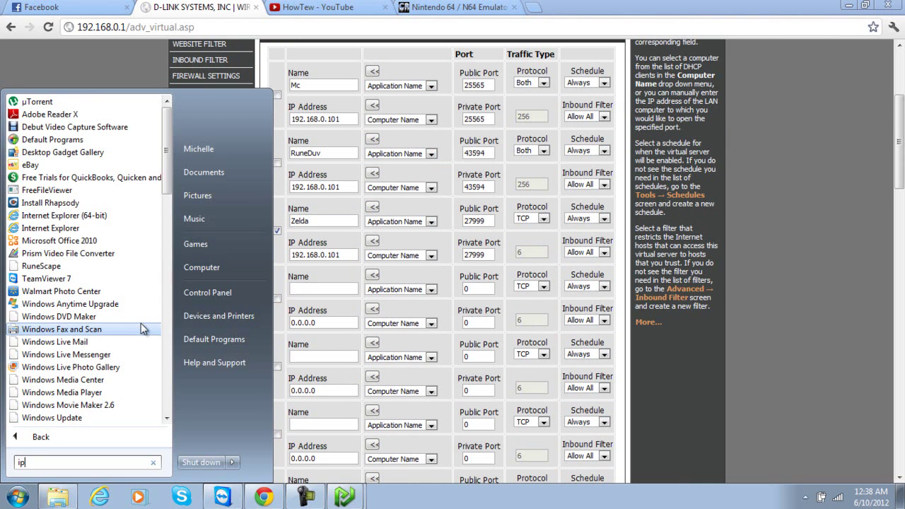
key("BackSpace")
key("BackSpace")
type("cmd")
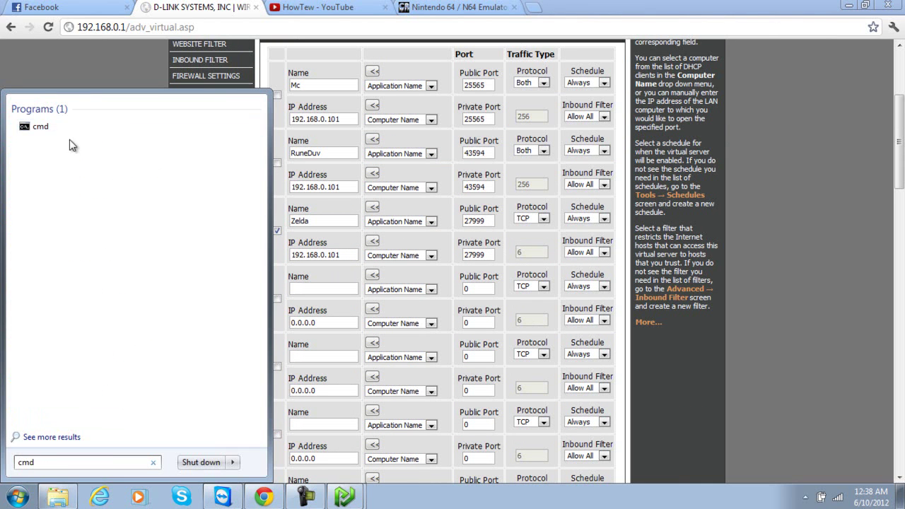
key("ctrl+a")
left_click(57, 127)
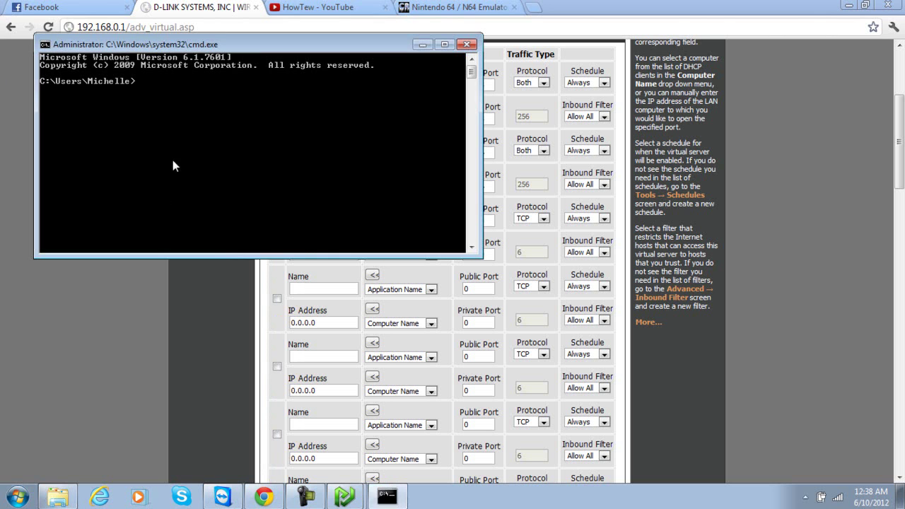
type("ipconfig")
key("Return")
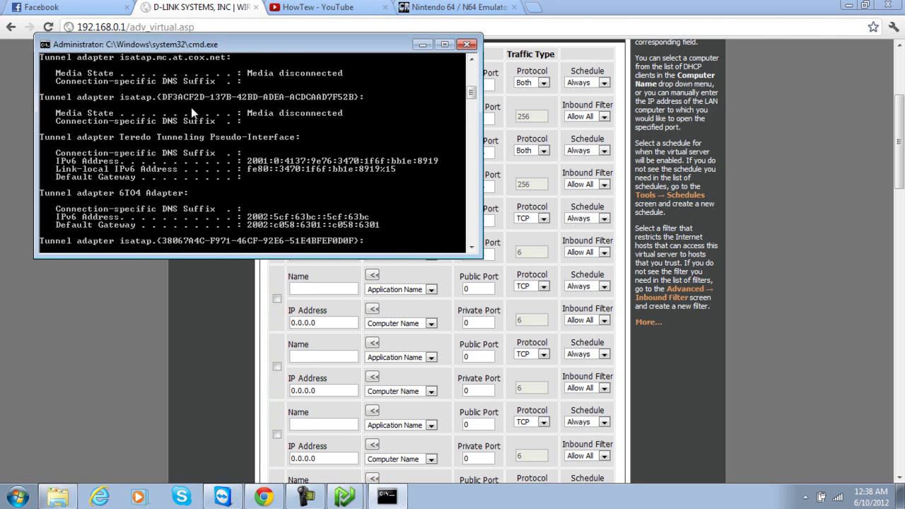
scroll(187, 110, "up", 5)
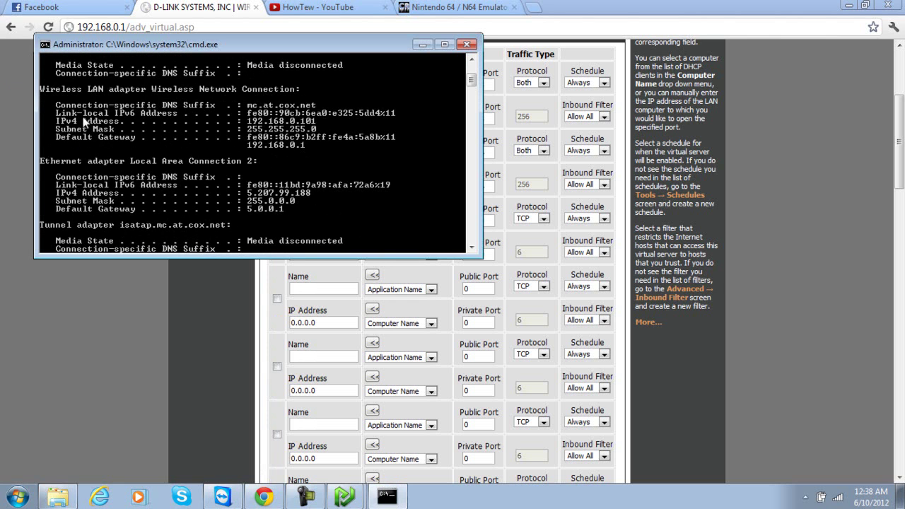
left_click(466, 44)
Close the router settings page without saving and return to the desktop.
left_click(352, 251)
scroll(315, 223, "up", 5)
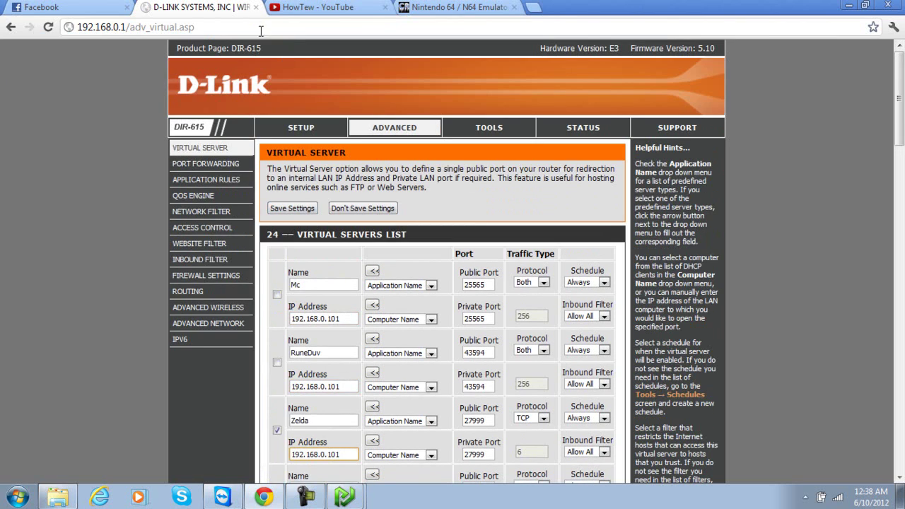
left_click(256, 8)
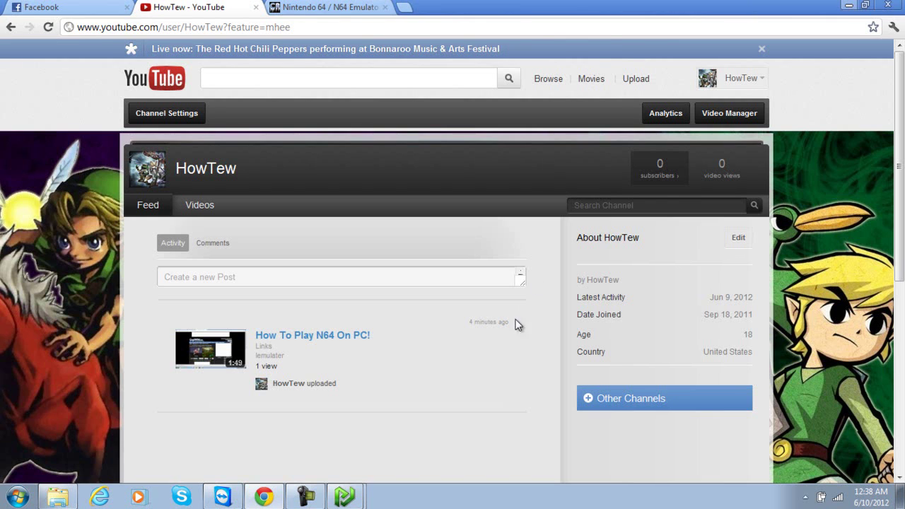
key("super+d")
Search for and launch LogMeIn Hamachi, and move its window to the middle of the desktop.
left_click(805, 499)
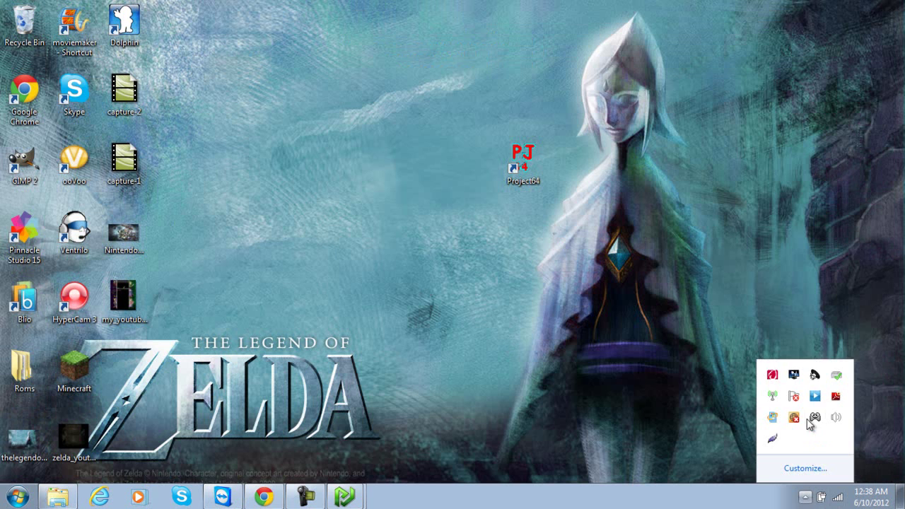
left_click(542, 377)
left_click(17, 497)
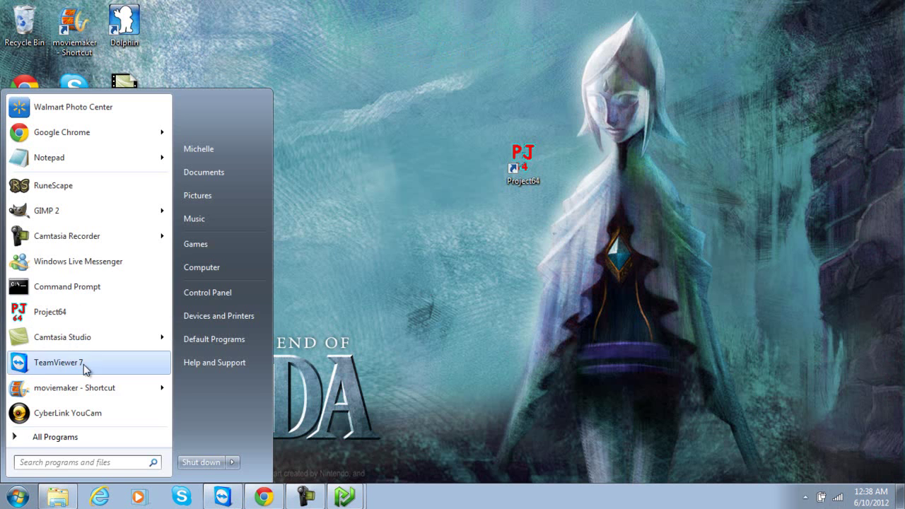
type("ha")
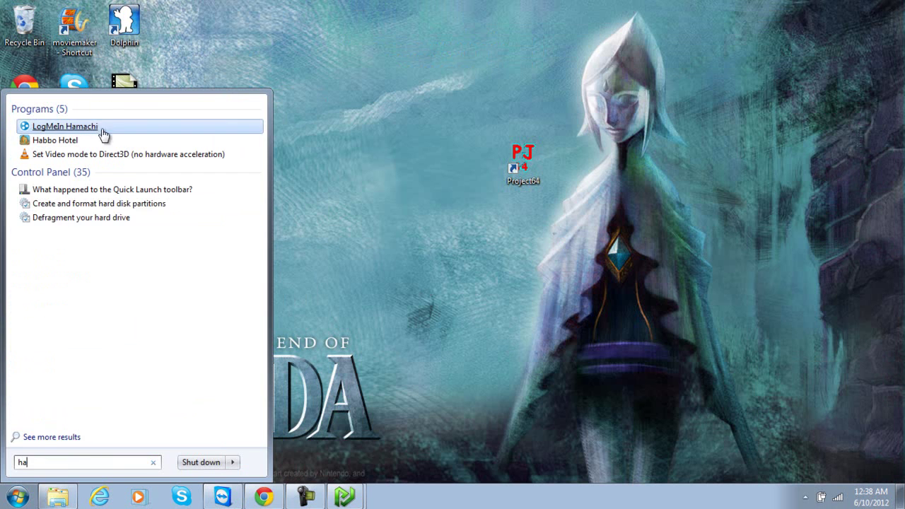
left_click(98, 128)
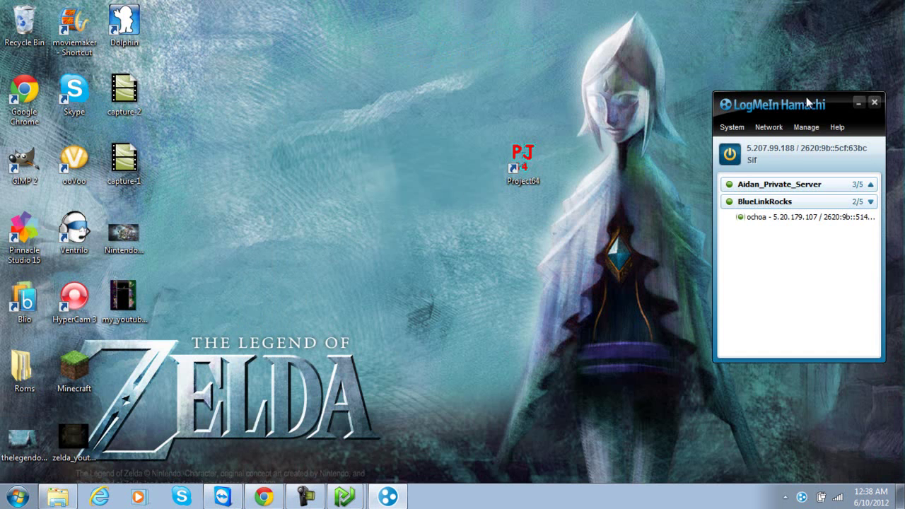
left_click_drag(806, 97, 404, 72)
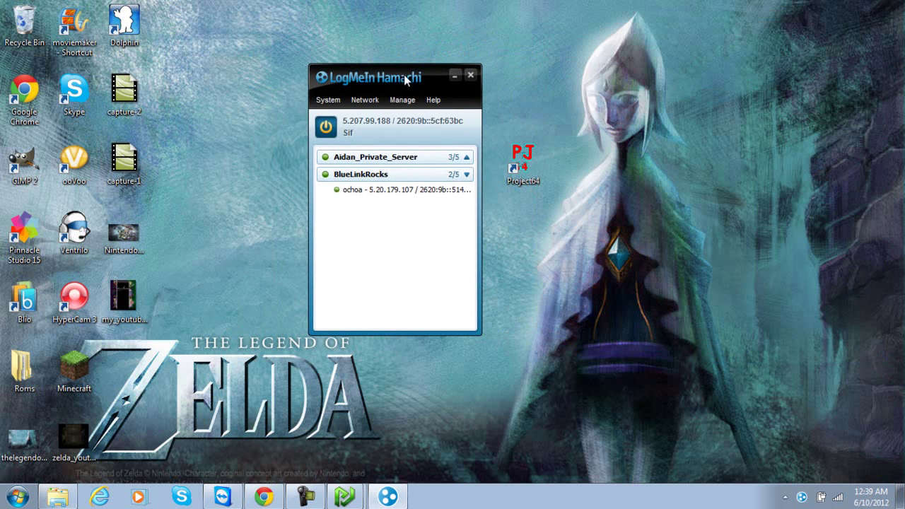
Look at the options for creating or joining a Hamachi network, and collapse and re-expand the BlueLinkRocks network.
left_click(468, 175)
left_click(365, 99)
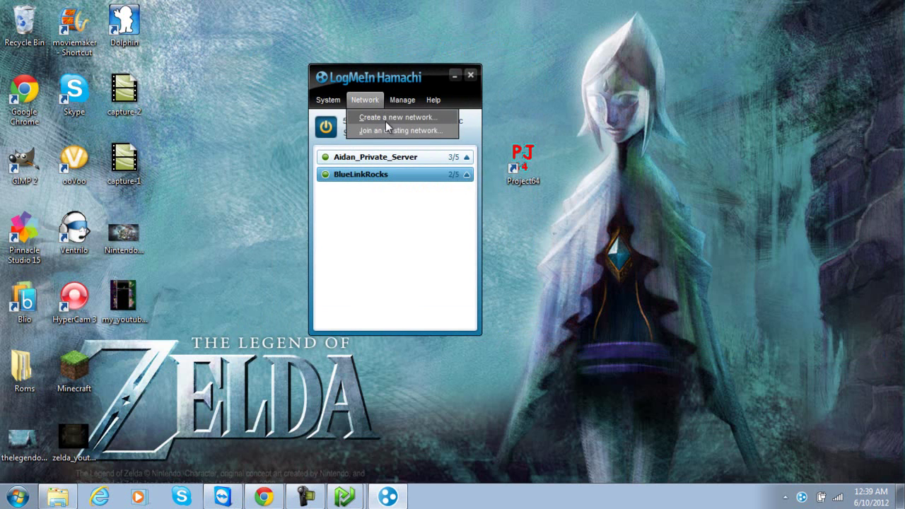
left_click(378, 182)
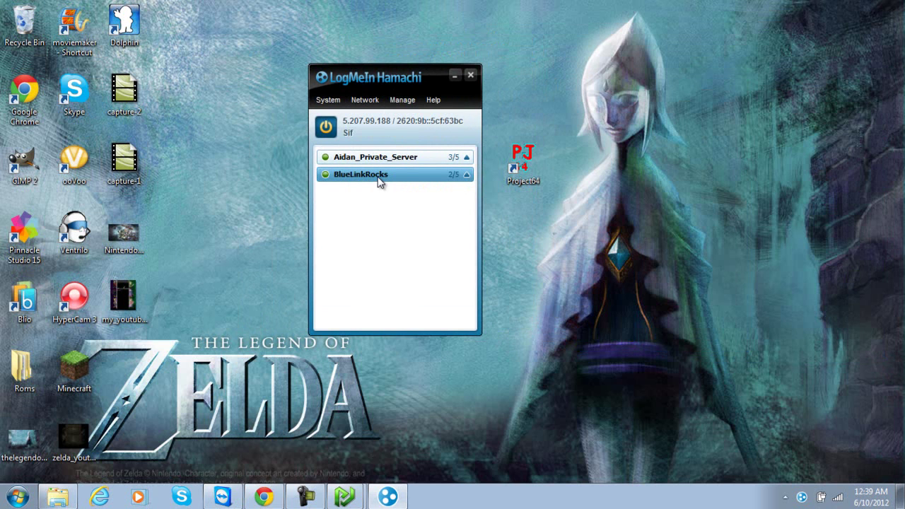
left_click(467, 175)
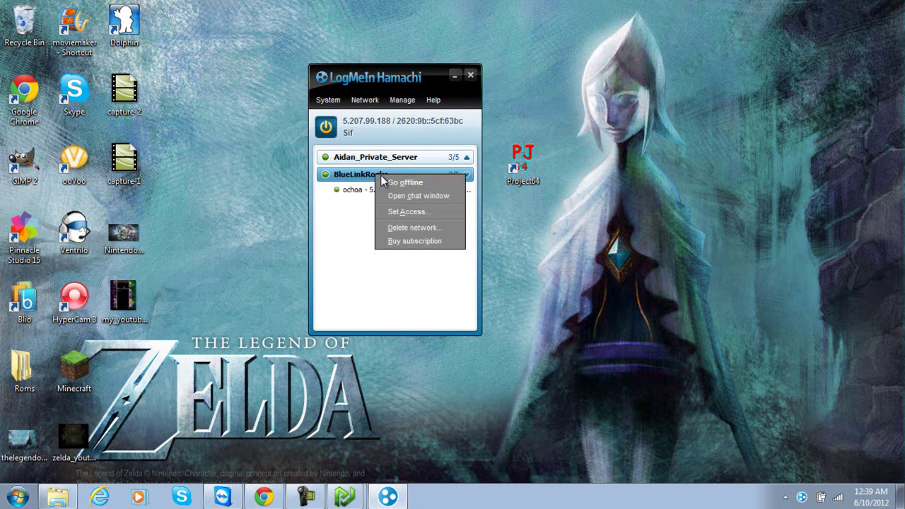
Copy this computer's Hamachi IPv4 address and minimize Hamachi to return to the AQZ NetPlay plugin in Project64.
right_click(362, 125)
right_click(365, 122)
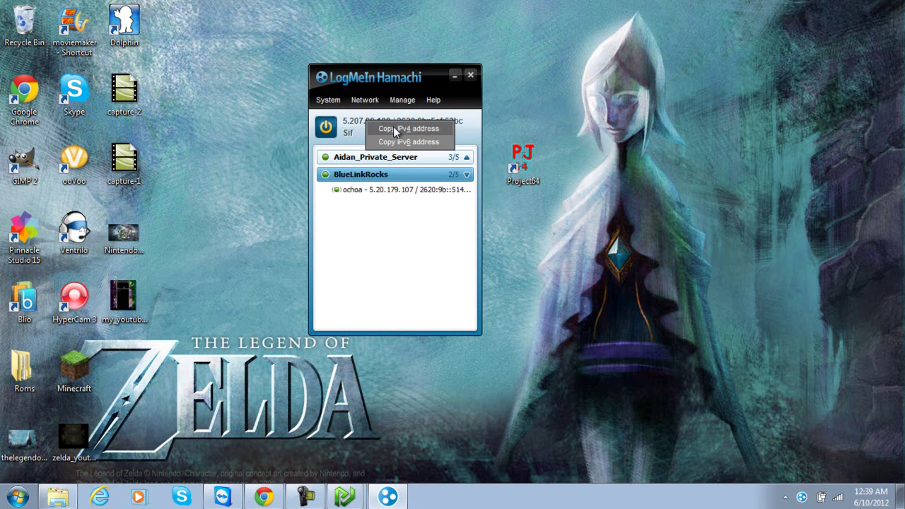
left_click(394, 129)
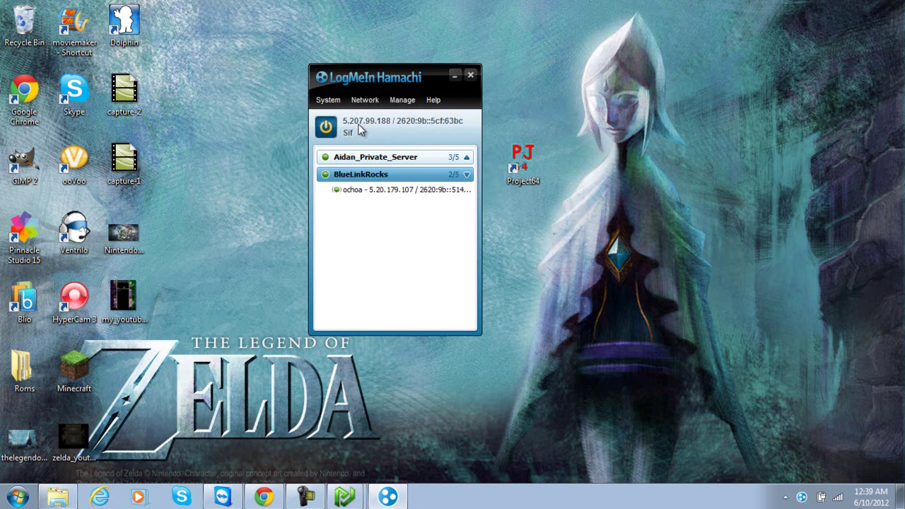
left_click(455, 76)
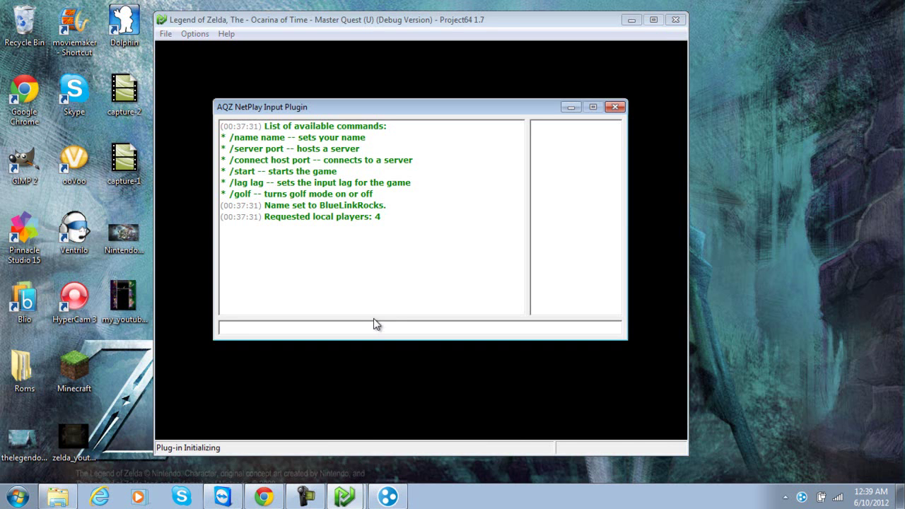
Host a NetPlay server on port 27999 and select the host's entry in the player list.
type("server 27999")
key("Return")
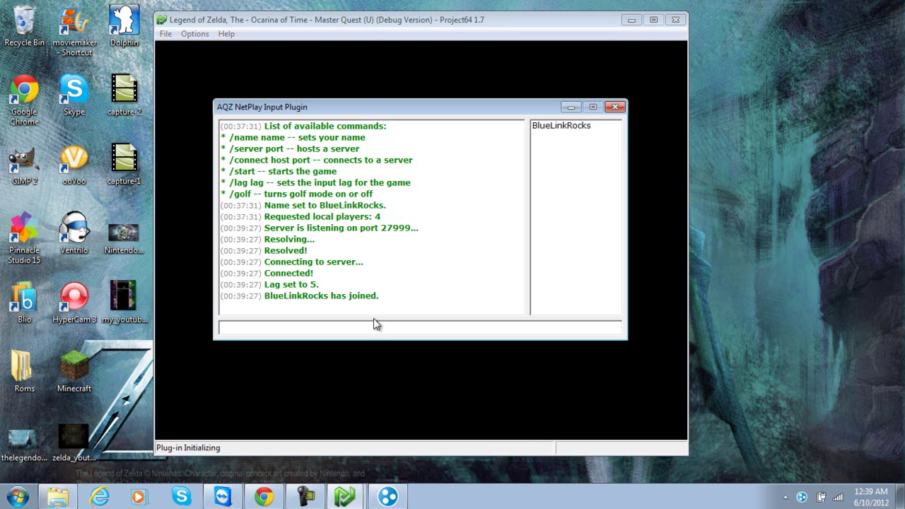
left_click(565, 126)
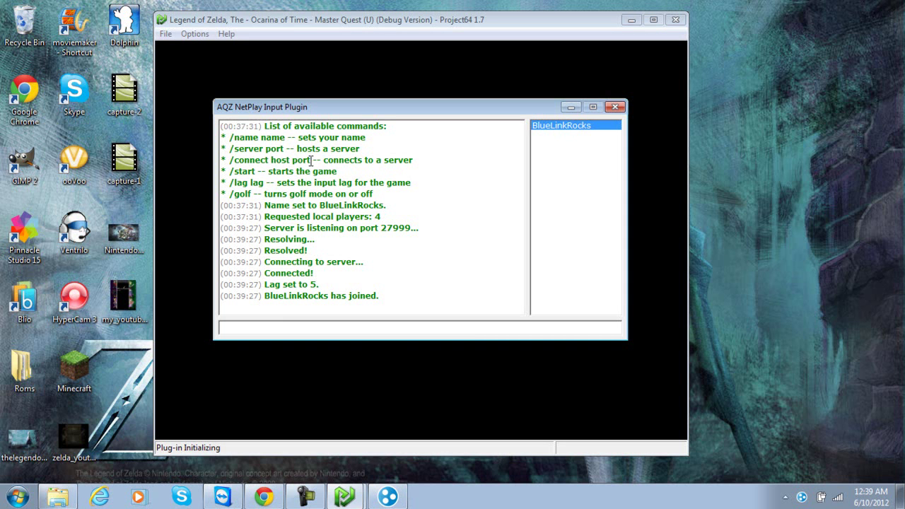
Copy this computer's Hamachi IPv4 address and try to connect to it in NetPlay with the /connect command on port 27999.
left_click(295, 326)
left_click(388, 497)
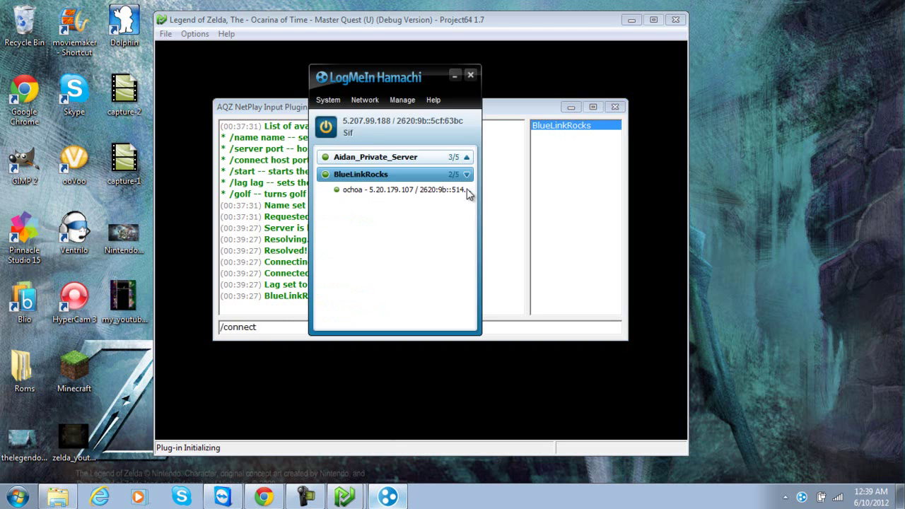
left_click(362, 123)
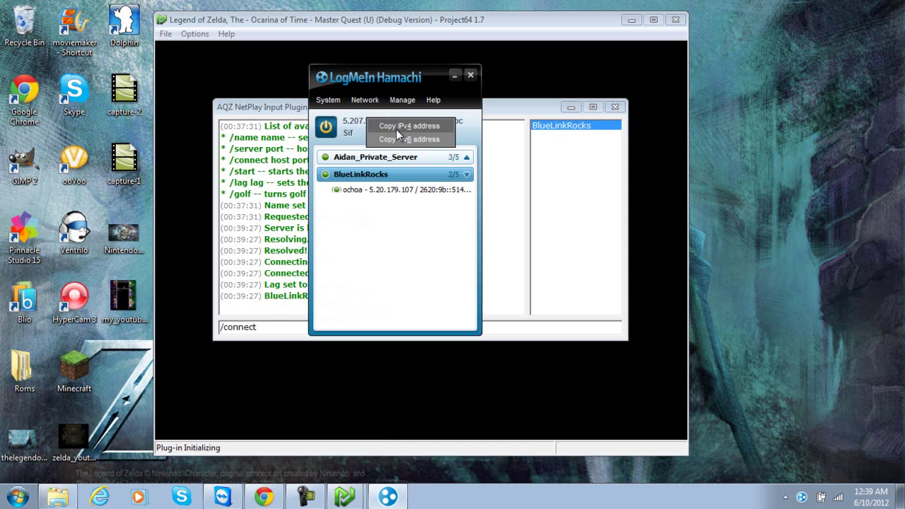
left_click(396, 128)
left_click(285, 329)
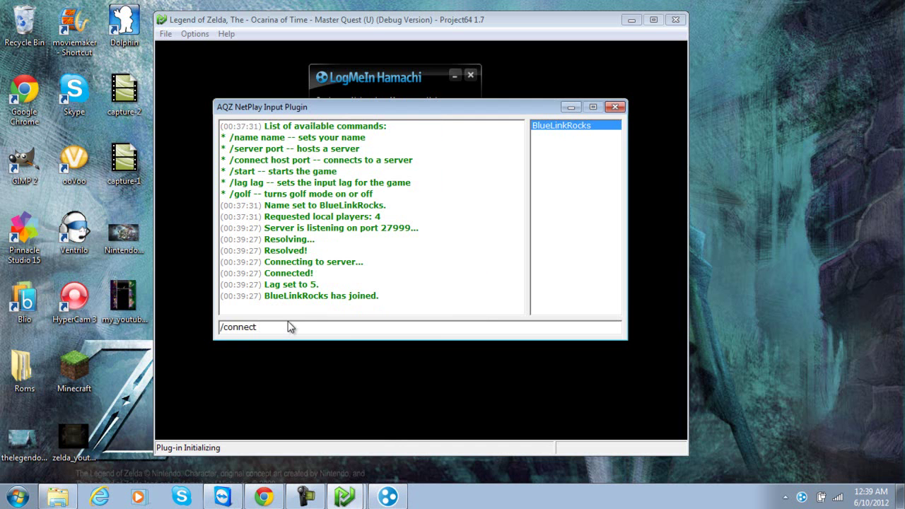
type("5.207.19.188")
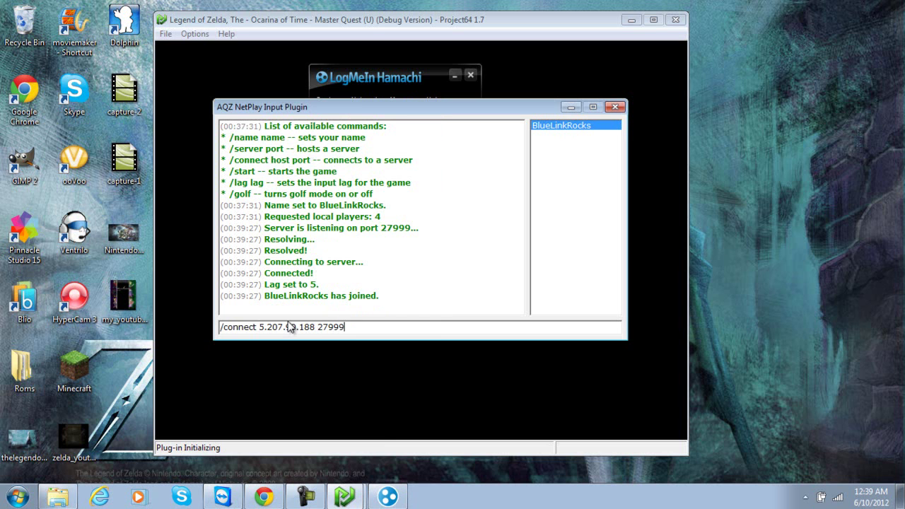
key("Return")
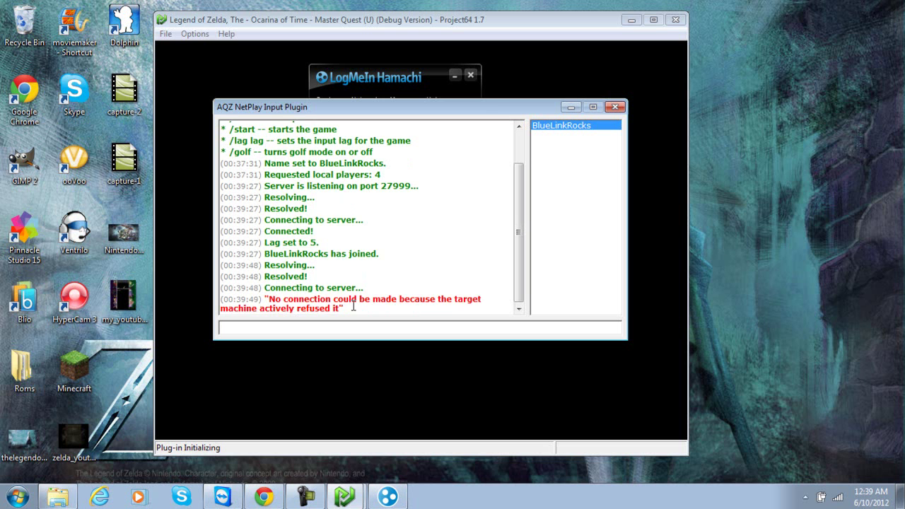
Host the NetPlay server again with /server 27999, and launch the multiplayer game with /start.
left_click_drag(416, 311, 318, 120)
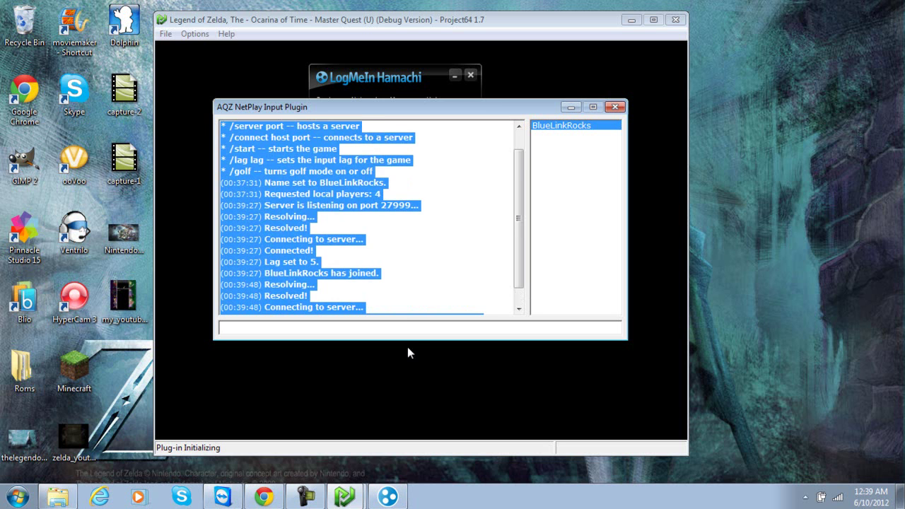
left_click(415, 329)
scroll(512, 269, "down", 1)
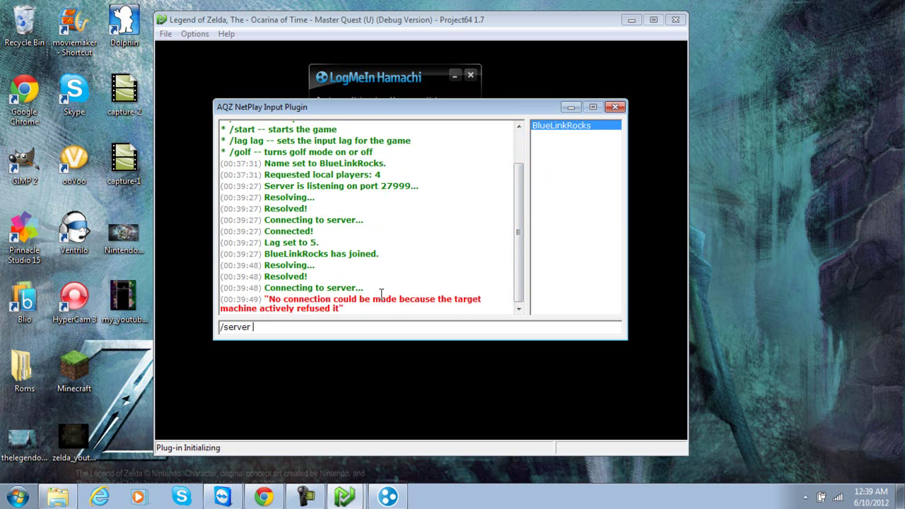
type("/server 27999")
key("Return")
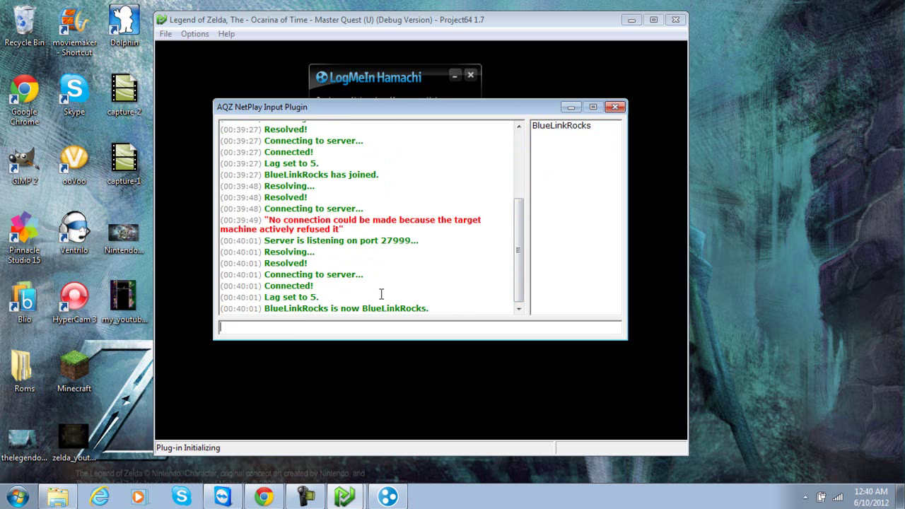
type("/start")
key("Return")
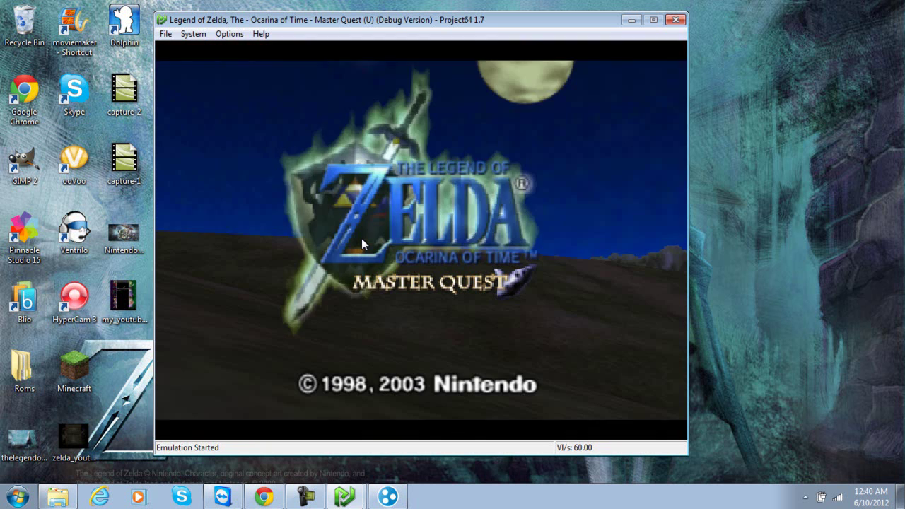
Skip past the title screen, open save File 1 "4 Links", and load the Field map with the Day stage and child age.
key("Return")
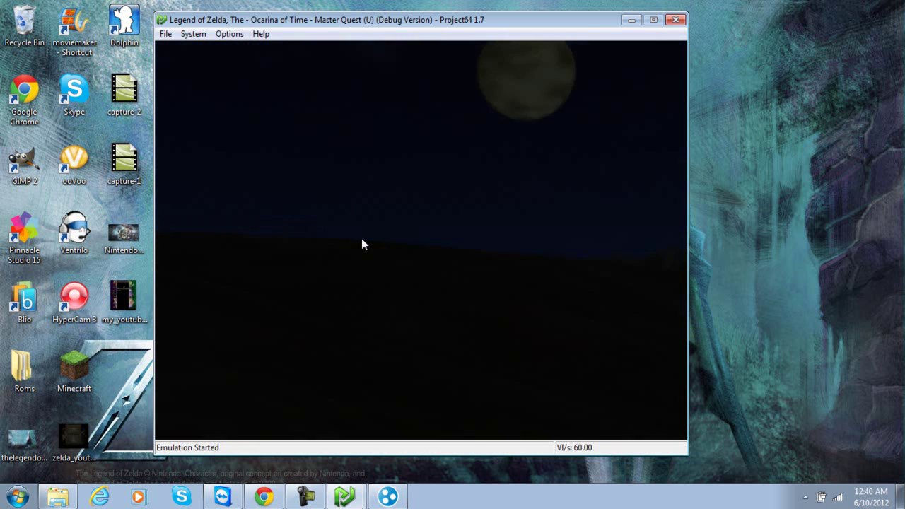
key("Return")
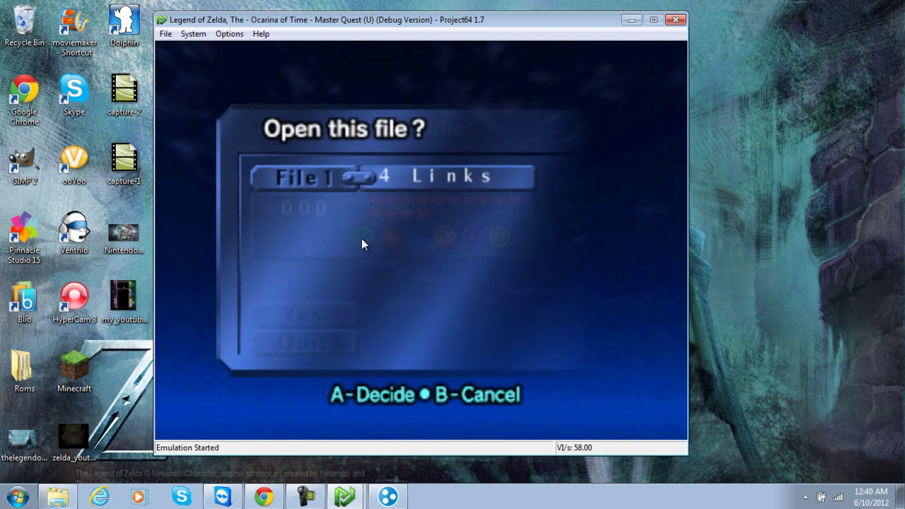
key("Return")
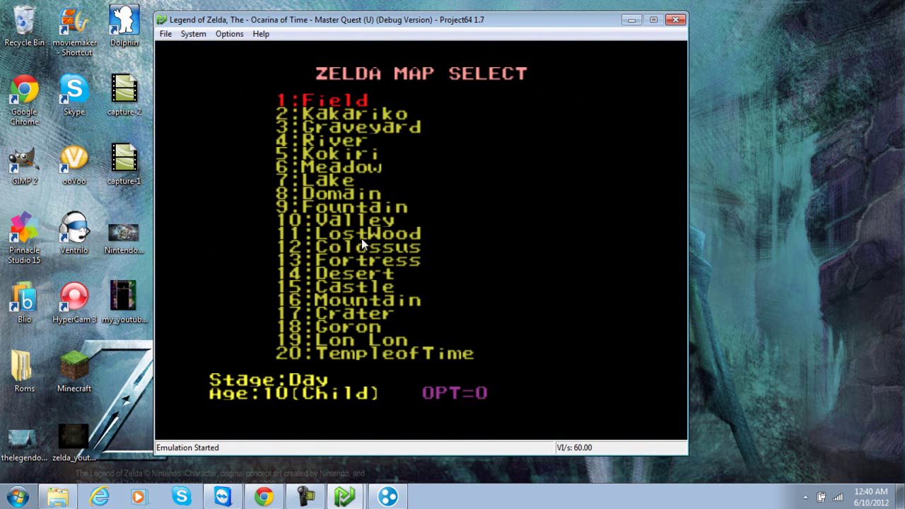
key("Return")
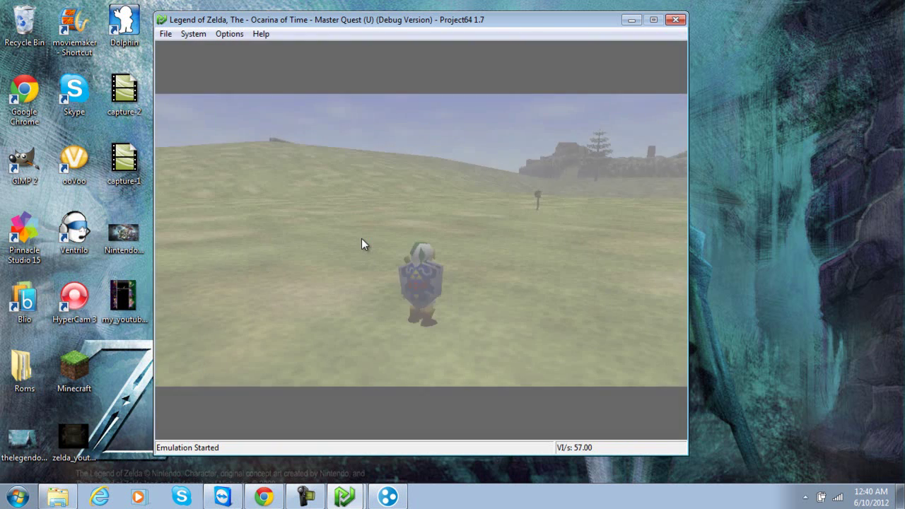